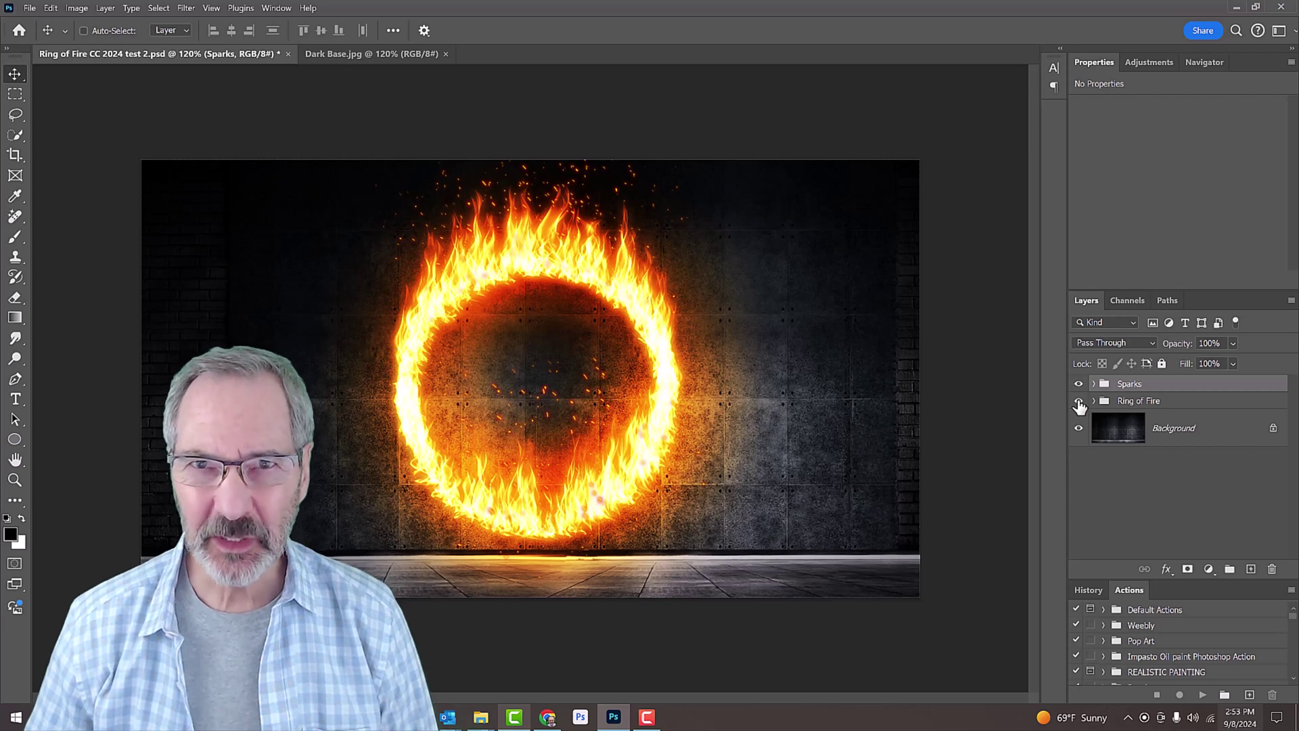
# Compare the sparks with and without the Ring of Fire group, then switch to Dark Base.jpg.
pyautogui.click(1079, 402)
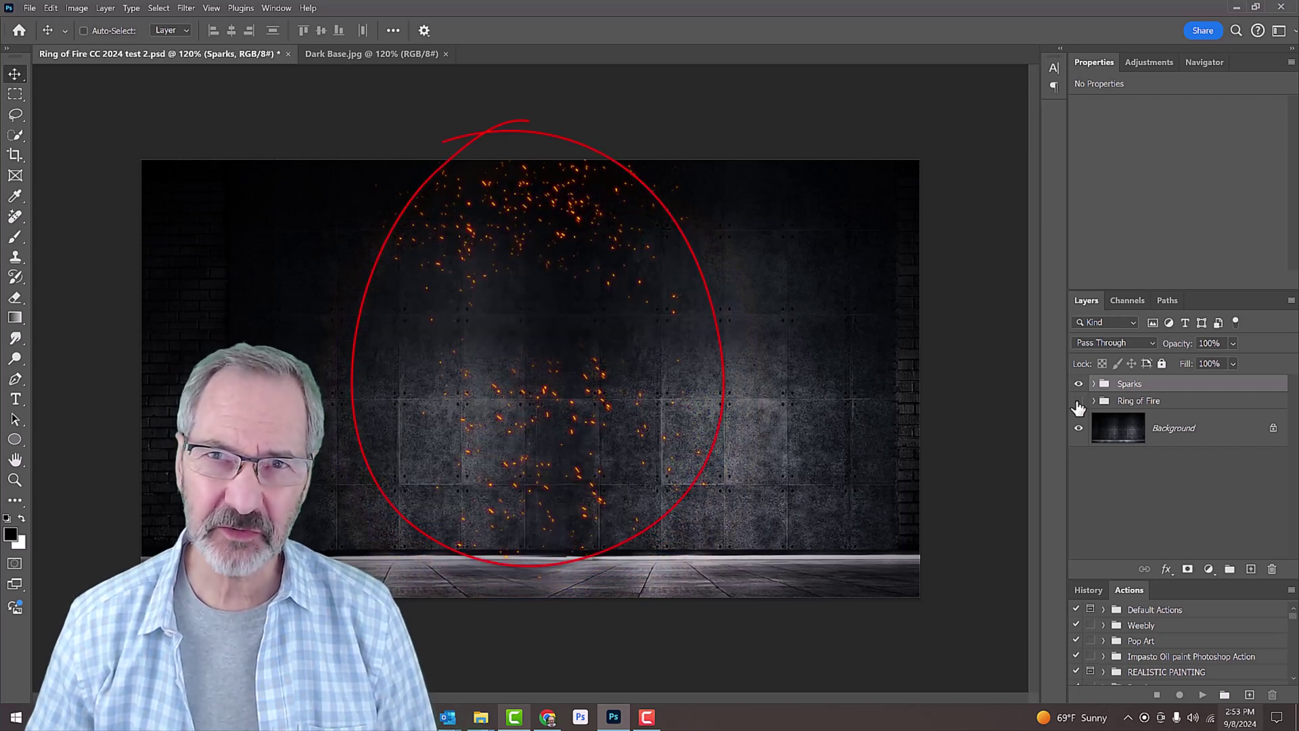
pyautogui.click(1079, 402)
pyautogui.click(358, 55)
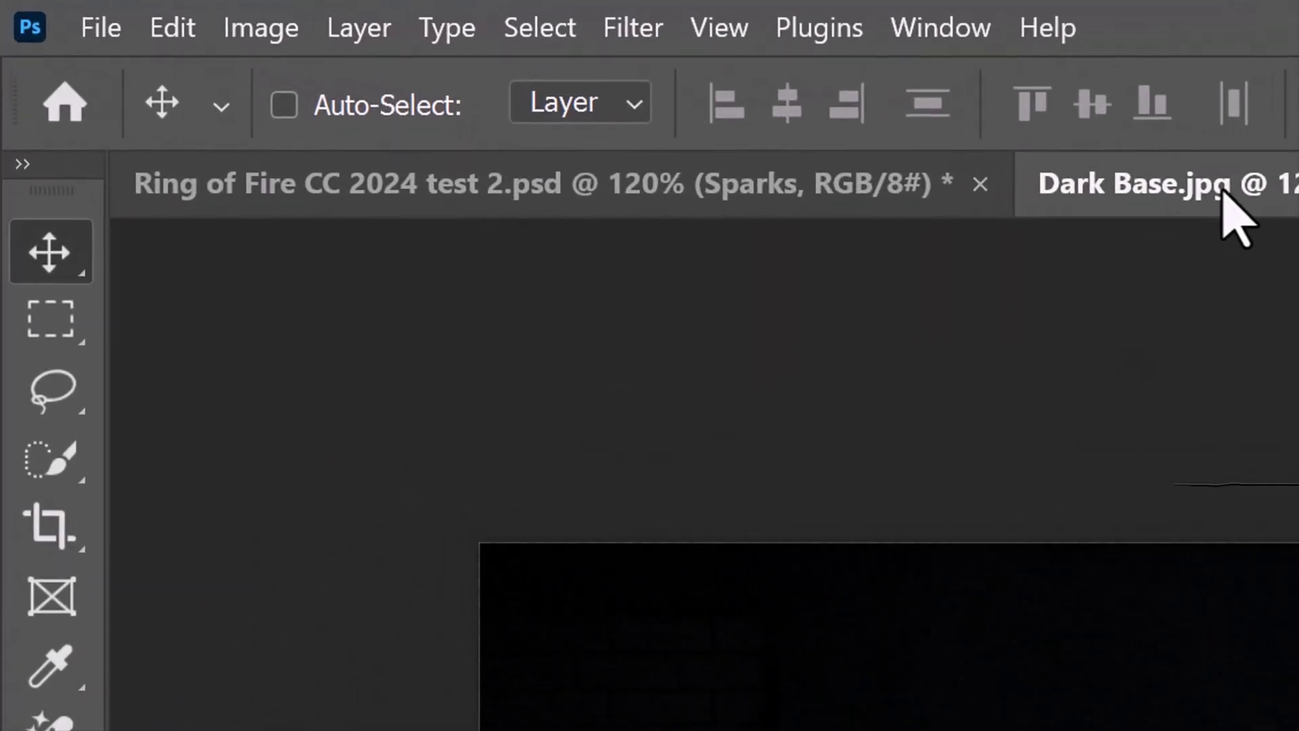
pyautogui.click(266, 37)
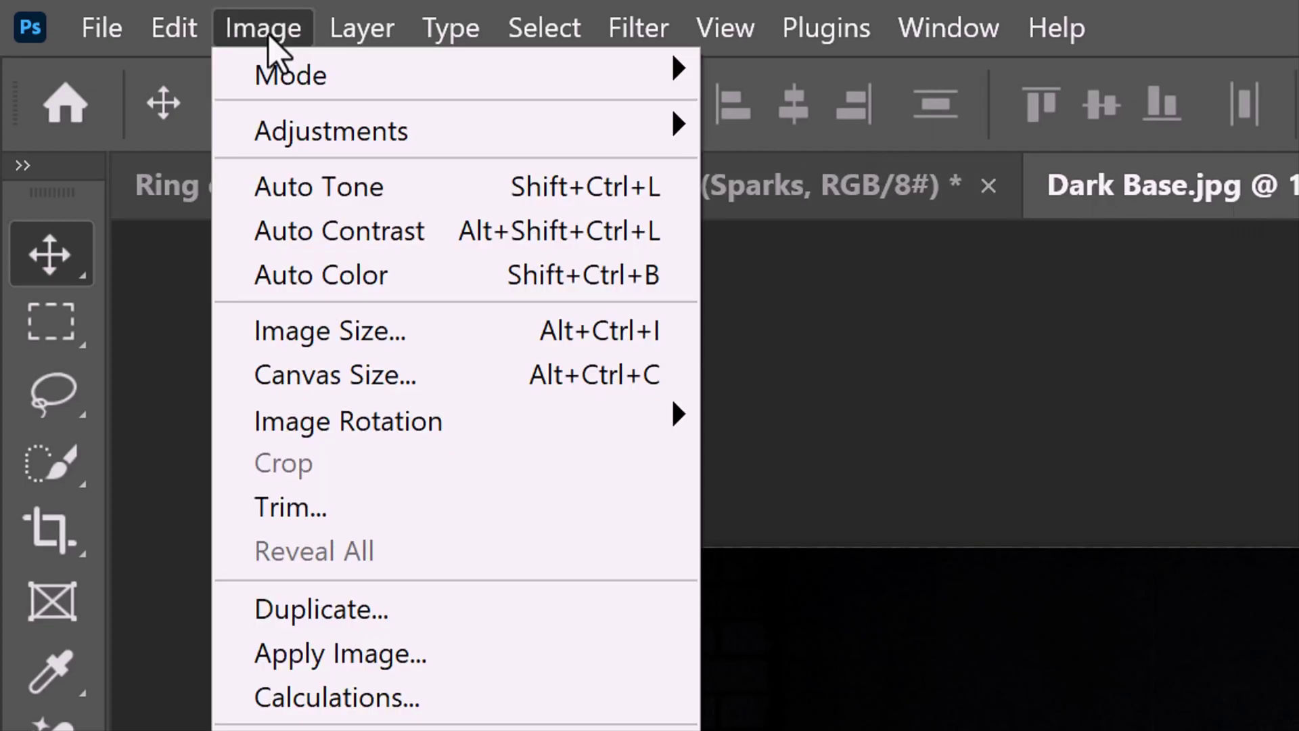
pyautogui.click(334, 331)
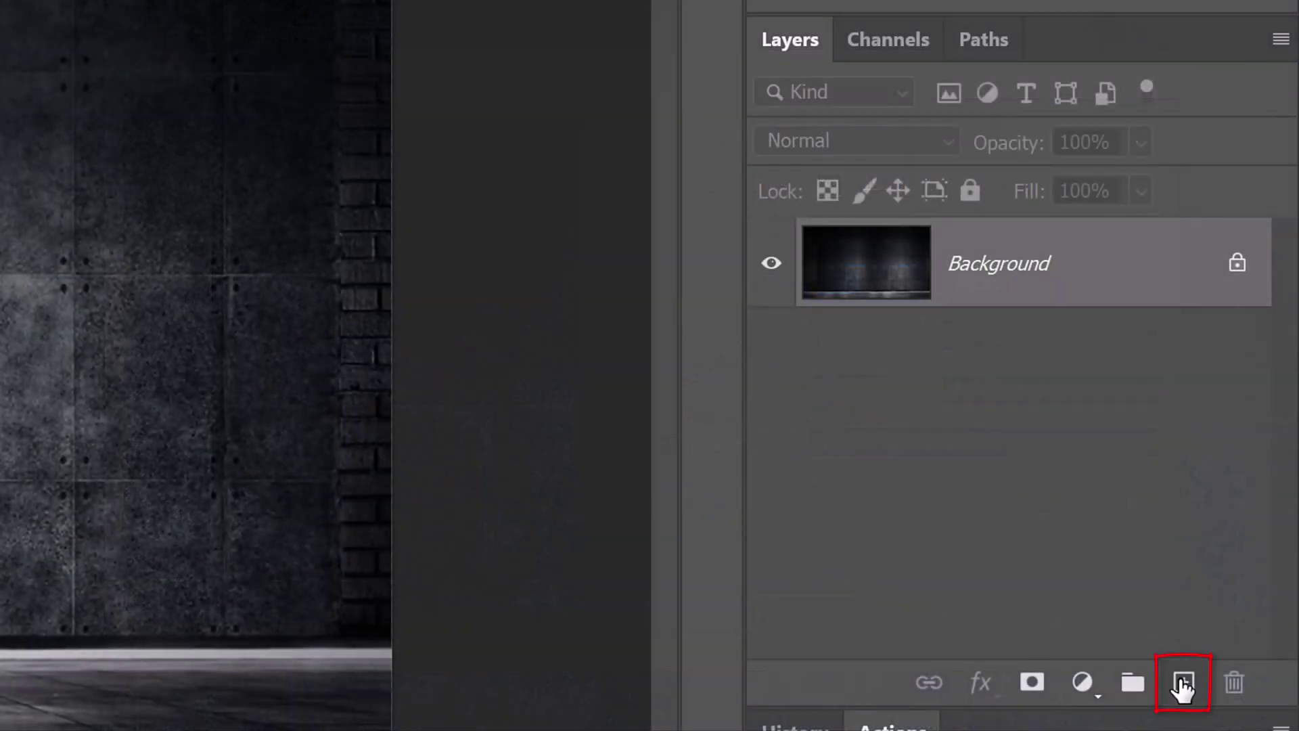
# Add Layer 1 and draw a centred circular path about 9.9 in across with the Ellipse Tool in Path mode.
pyautogui.click(1182, 683)
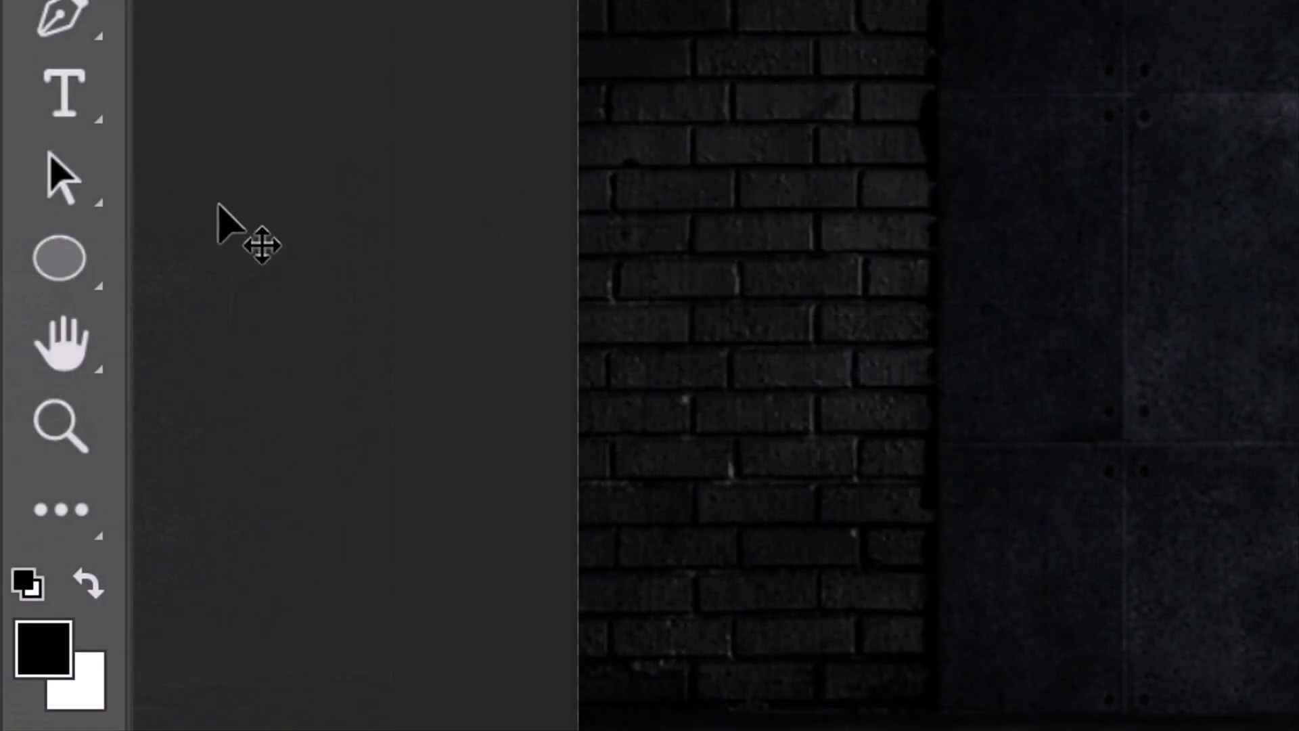
pyautogui.rightClick(61, 268)
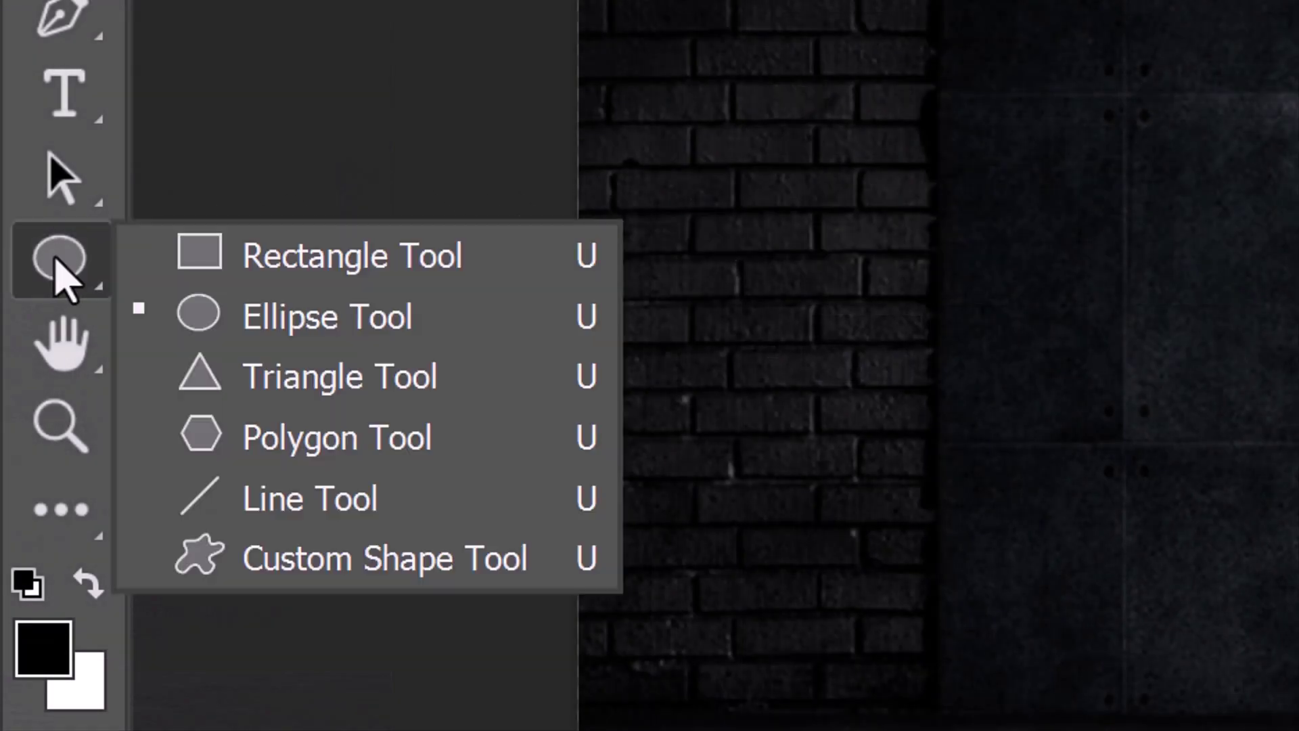
pyautogui.click(318, 325)
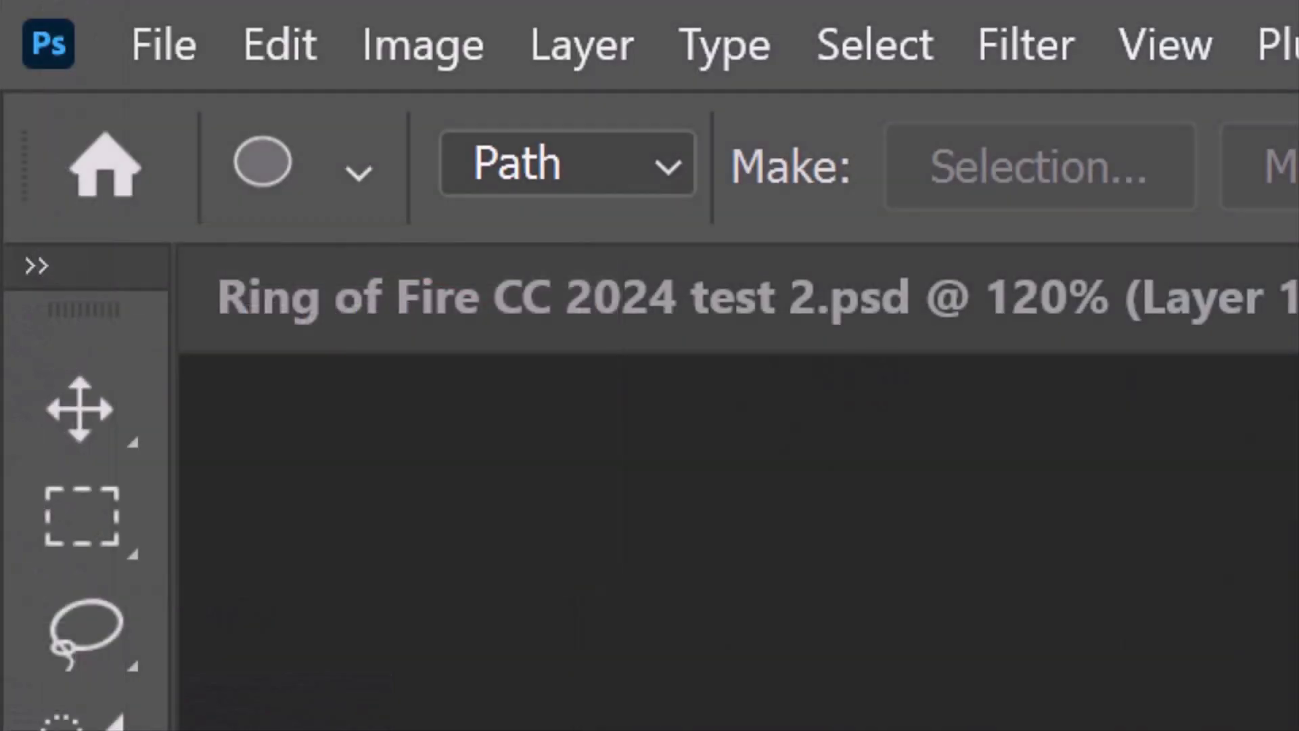
pyautogui.click(666, 169)
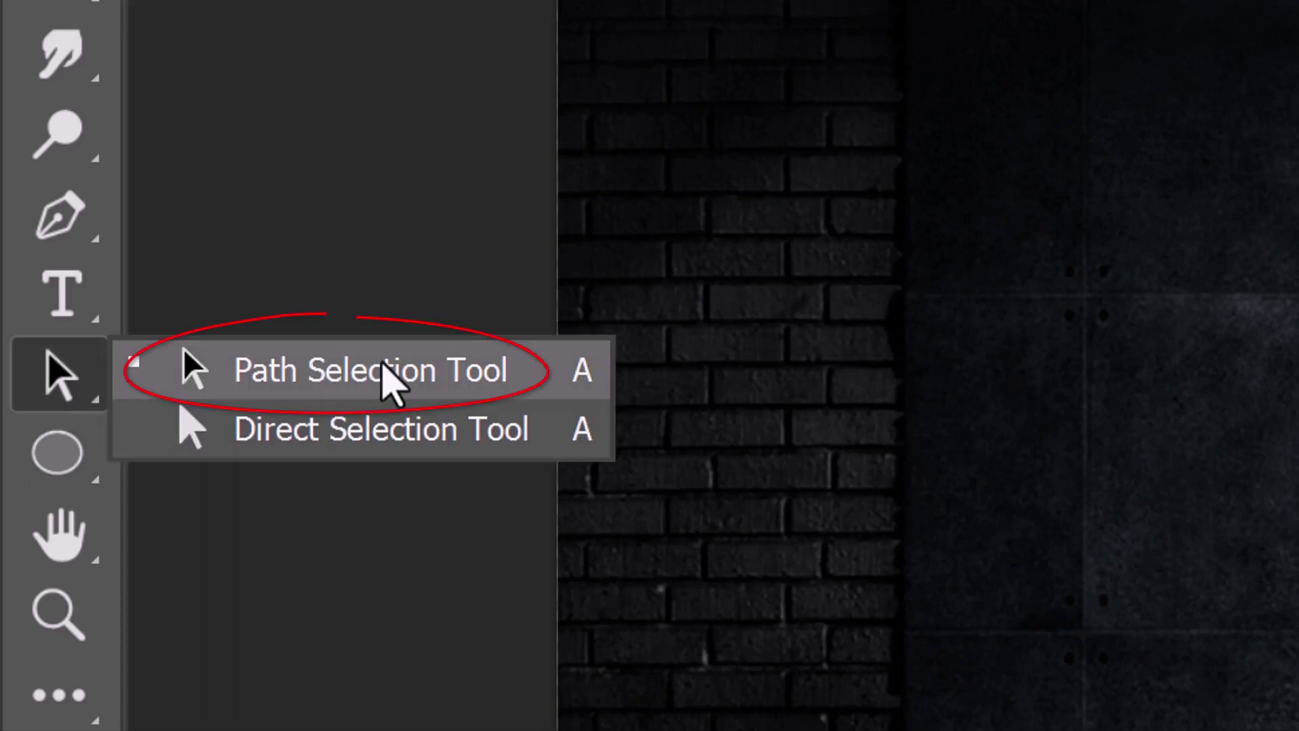
pyautogui.click(389, 376)
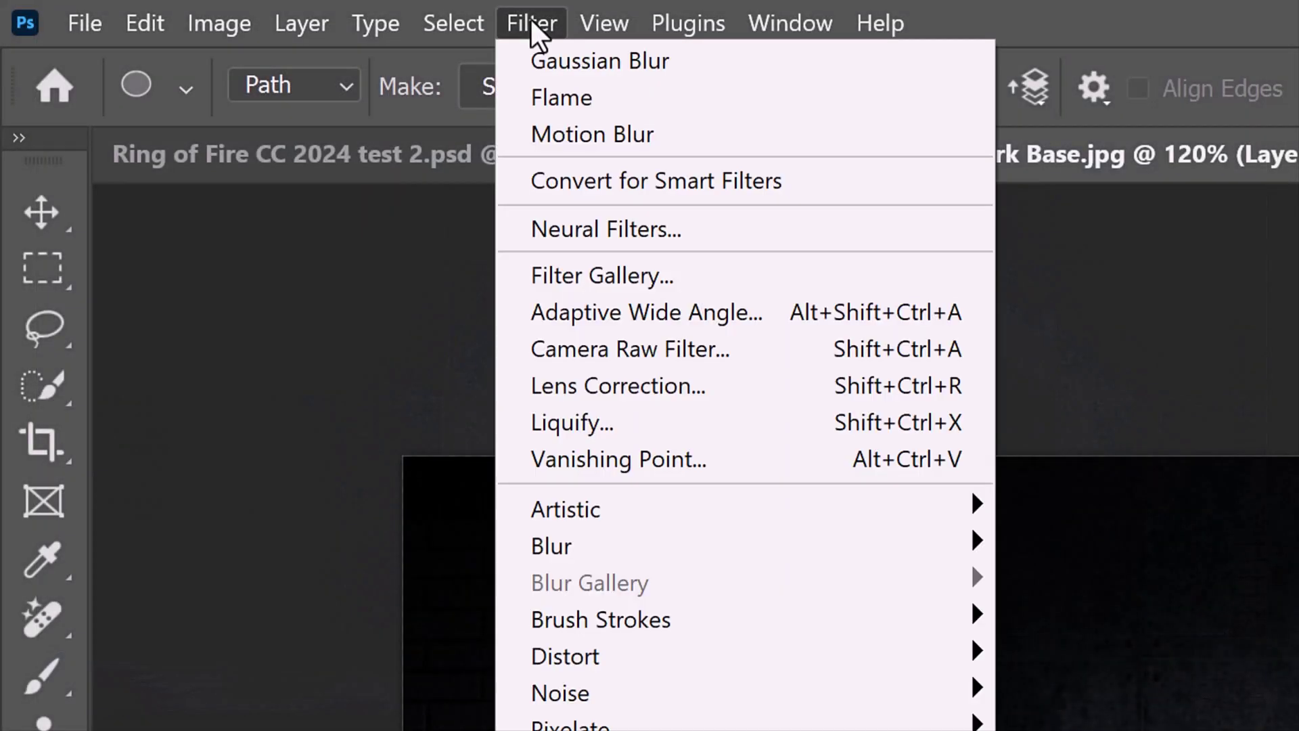
# Render Flame along the circle as Multiple Flames One Direction, Randomize Length on, reviewing Advanced settings.
pyautogui.moveTo(571, 474)
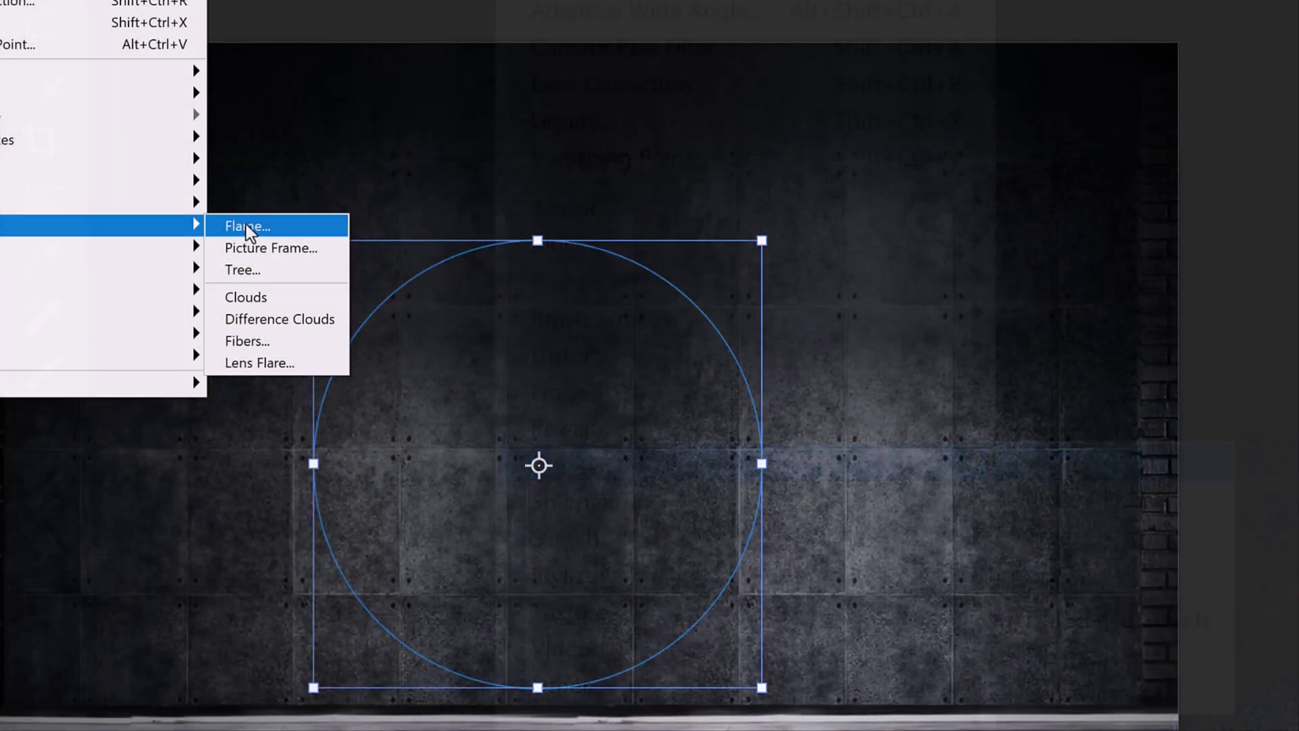
pyautogui.click(1062, 463)
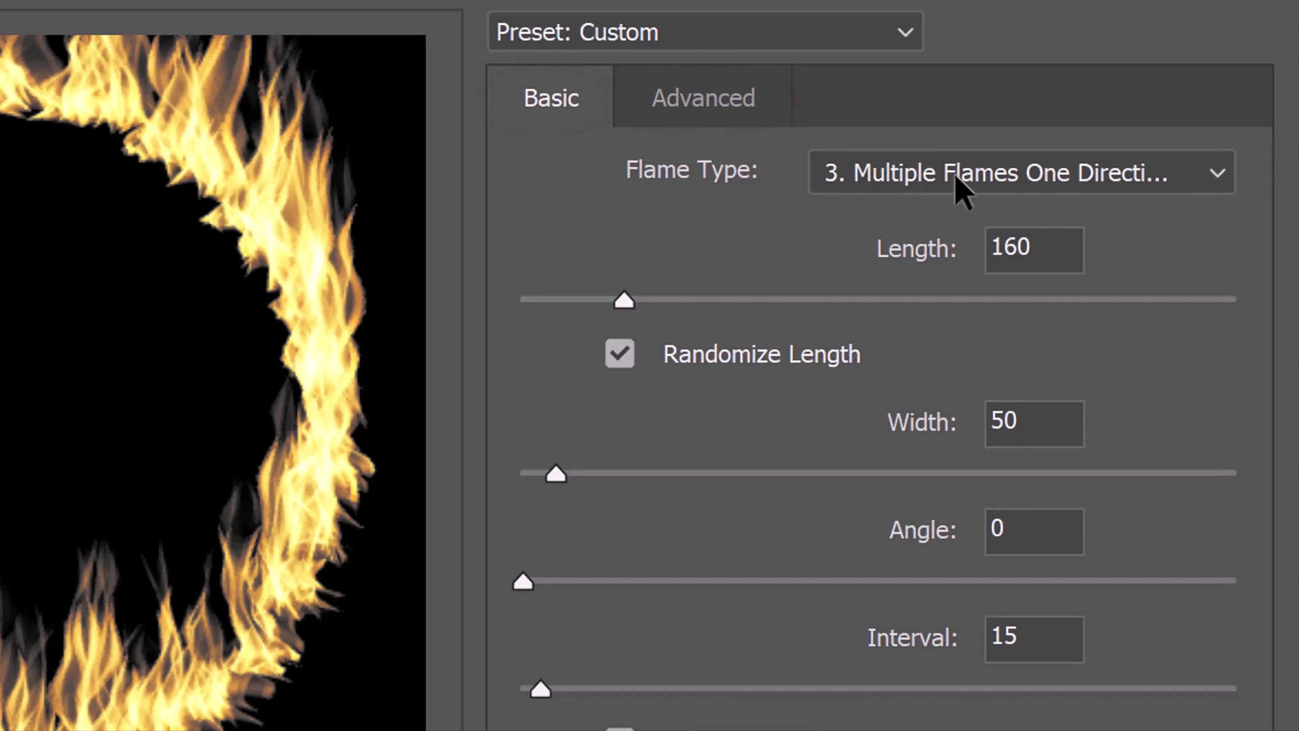
pyautogui.click(1216, 175)
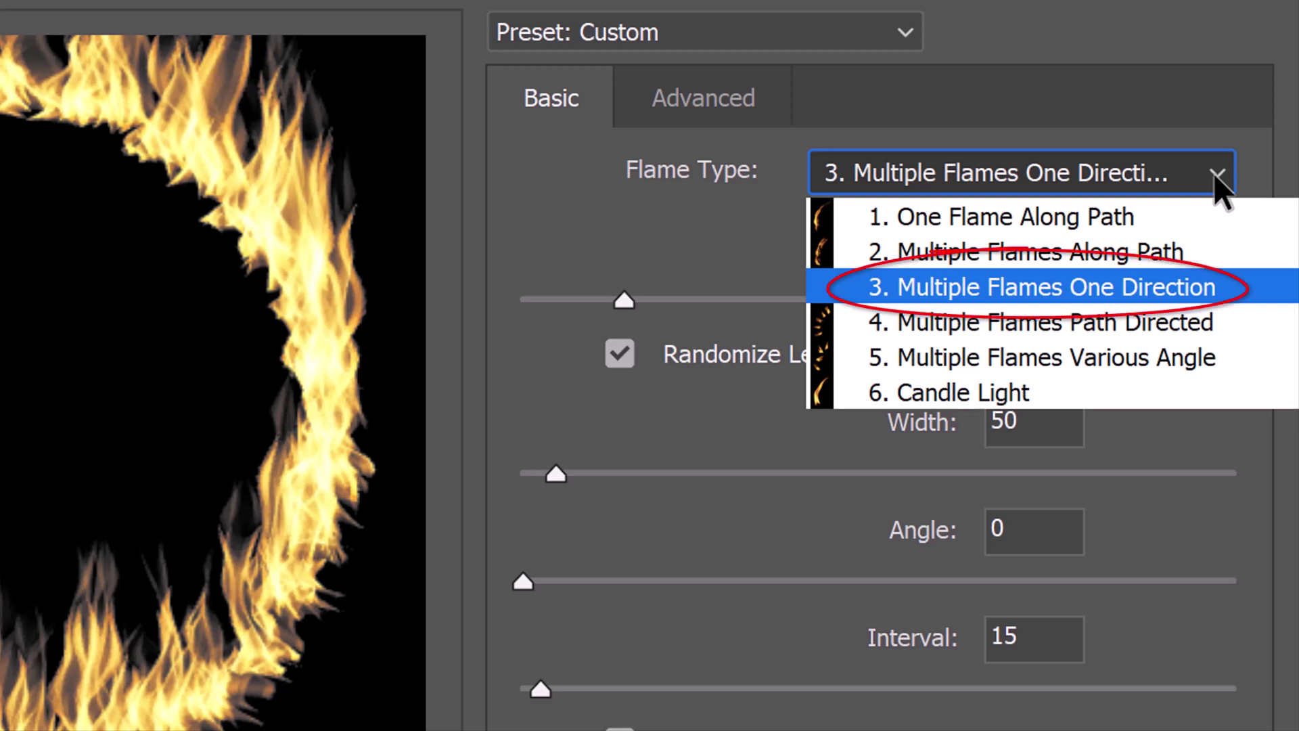
pyautogui.click(1215, 174)
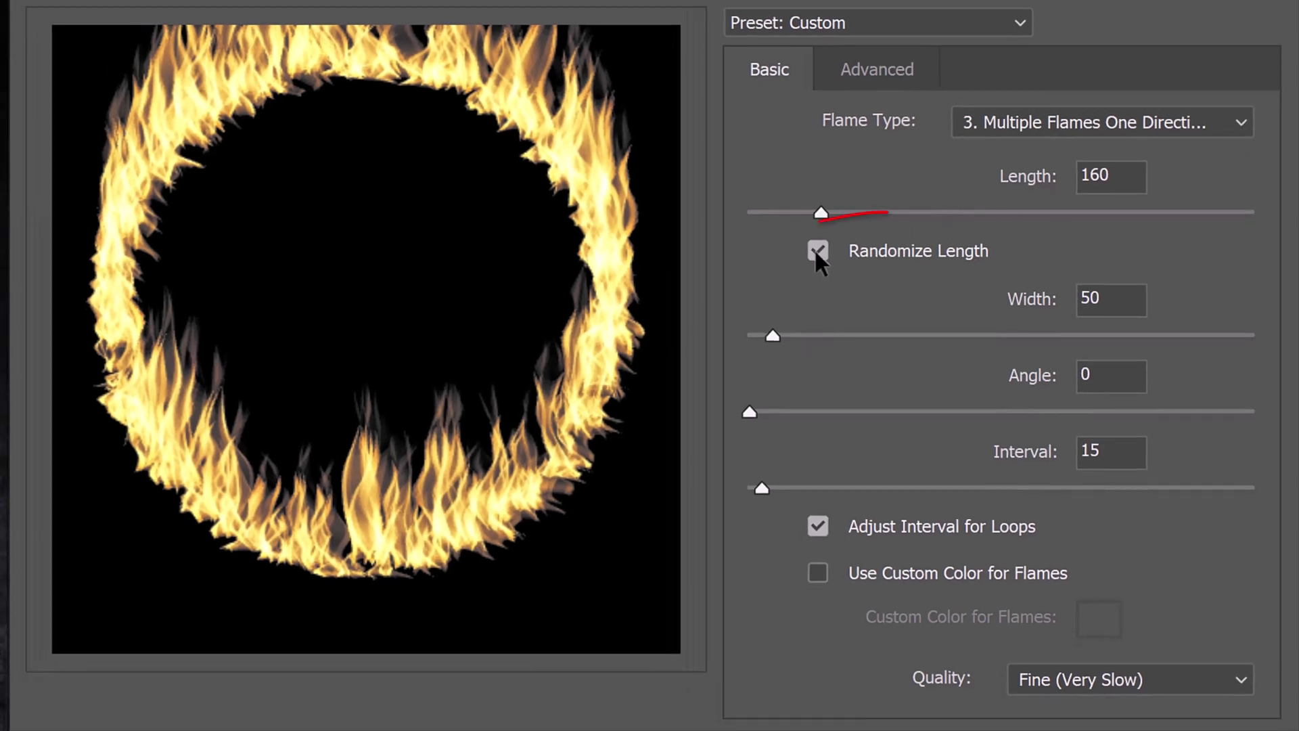
pyautogui.click(816, 252)
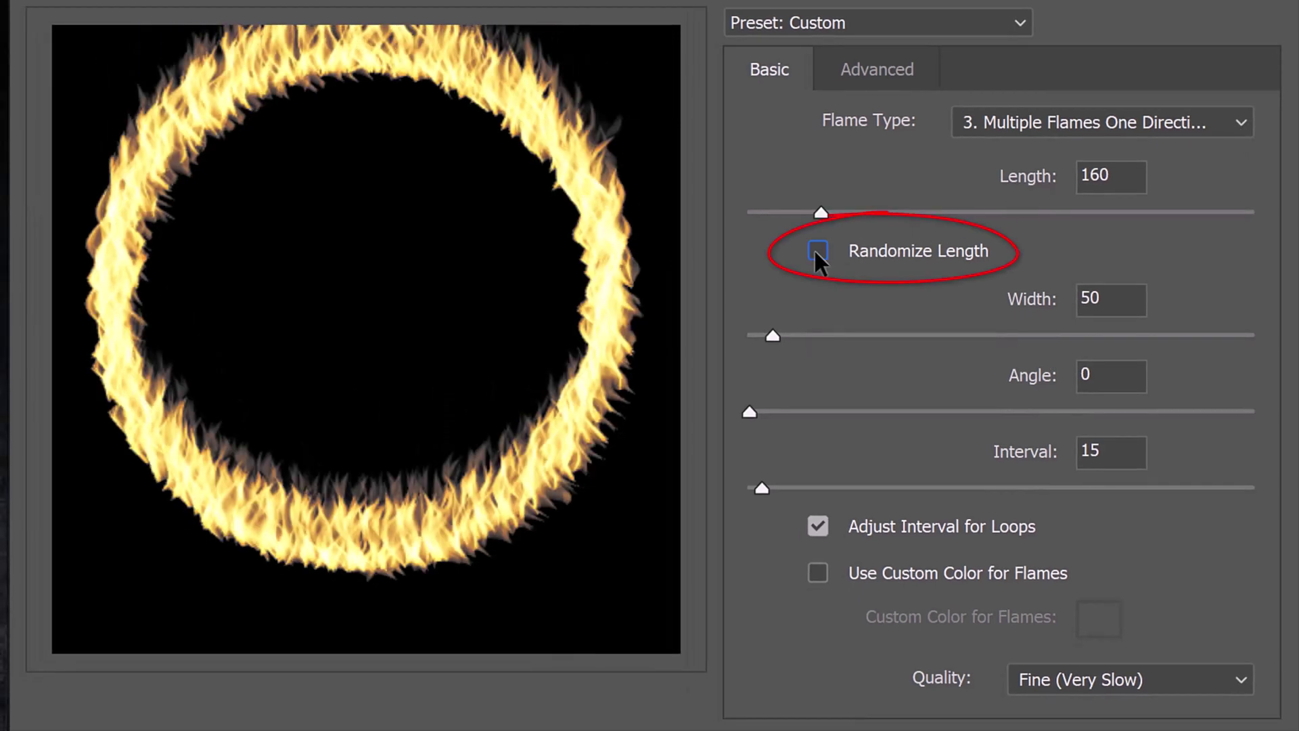
pyautogui.click(814, 252)
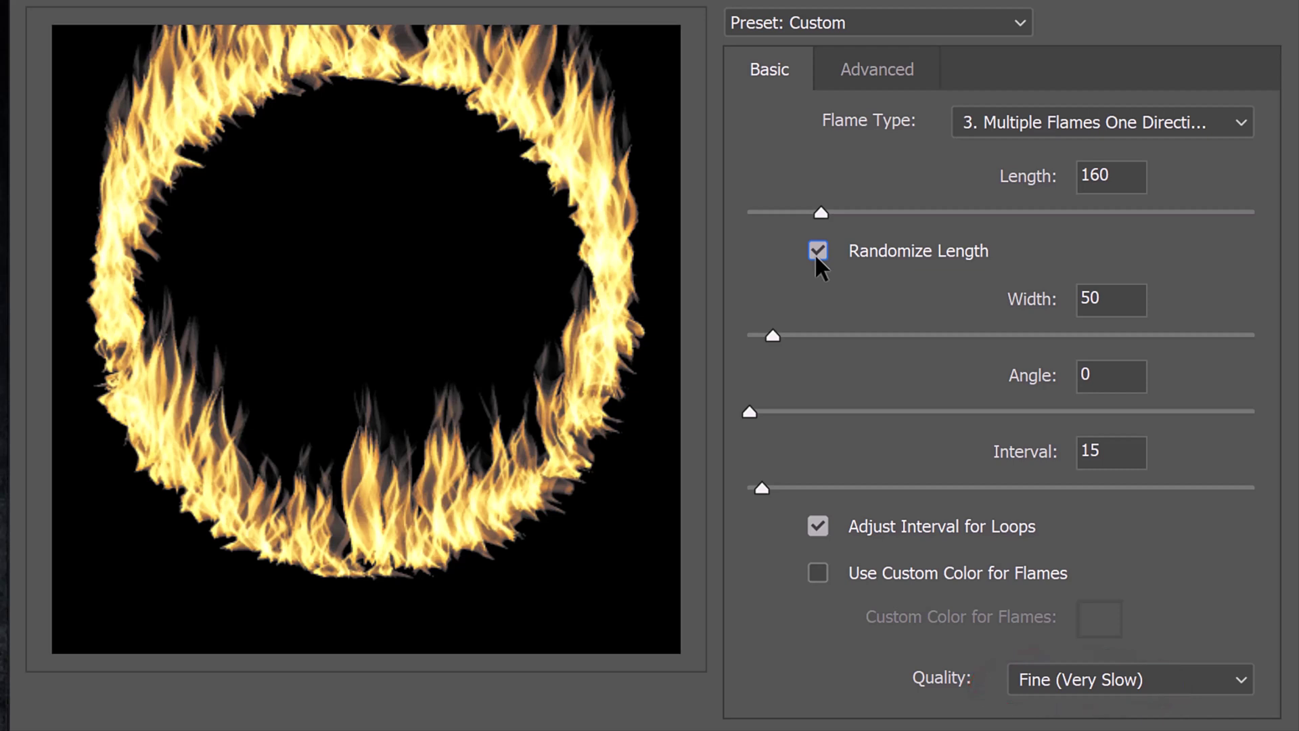
pyautogui.click(882, 71)
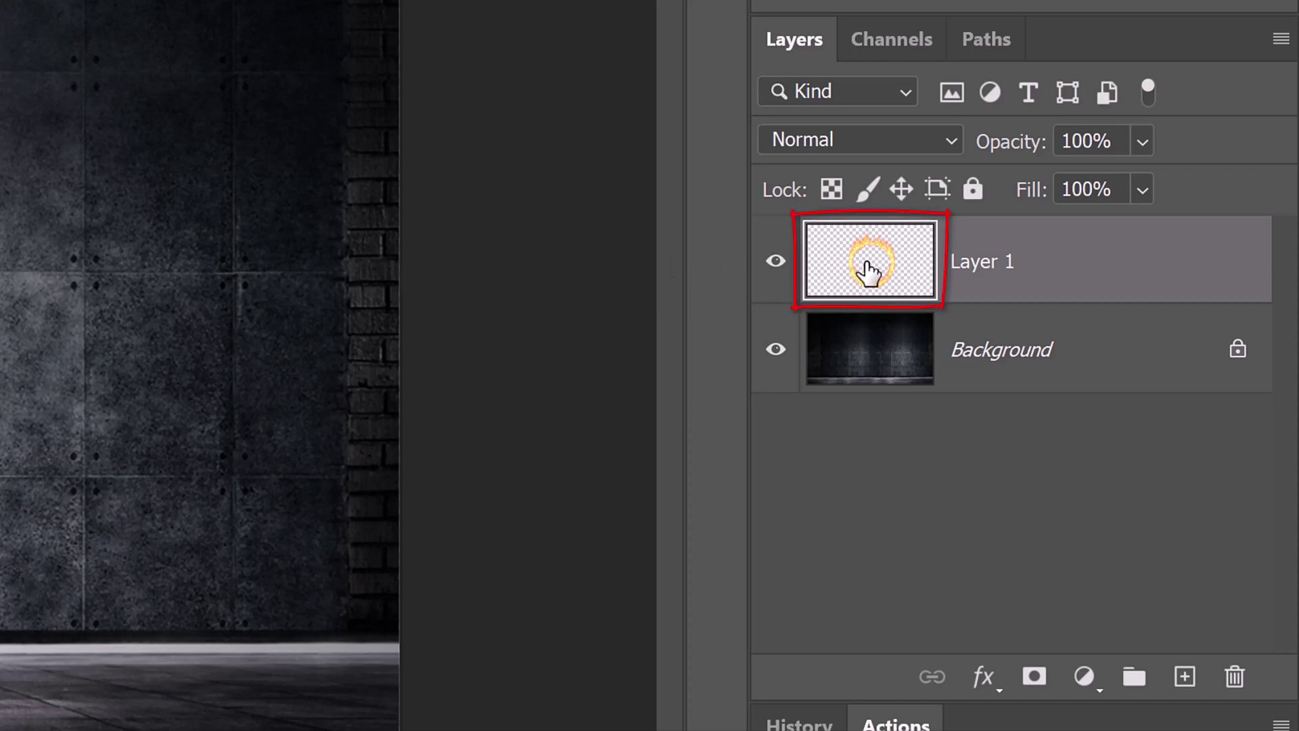
# Give Layer 1 an Outer Glow in colour ff9706, Overlay blend mode, 250 px size.
pyautogui.doubleClick(868, 272)
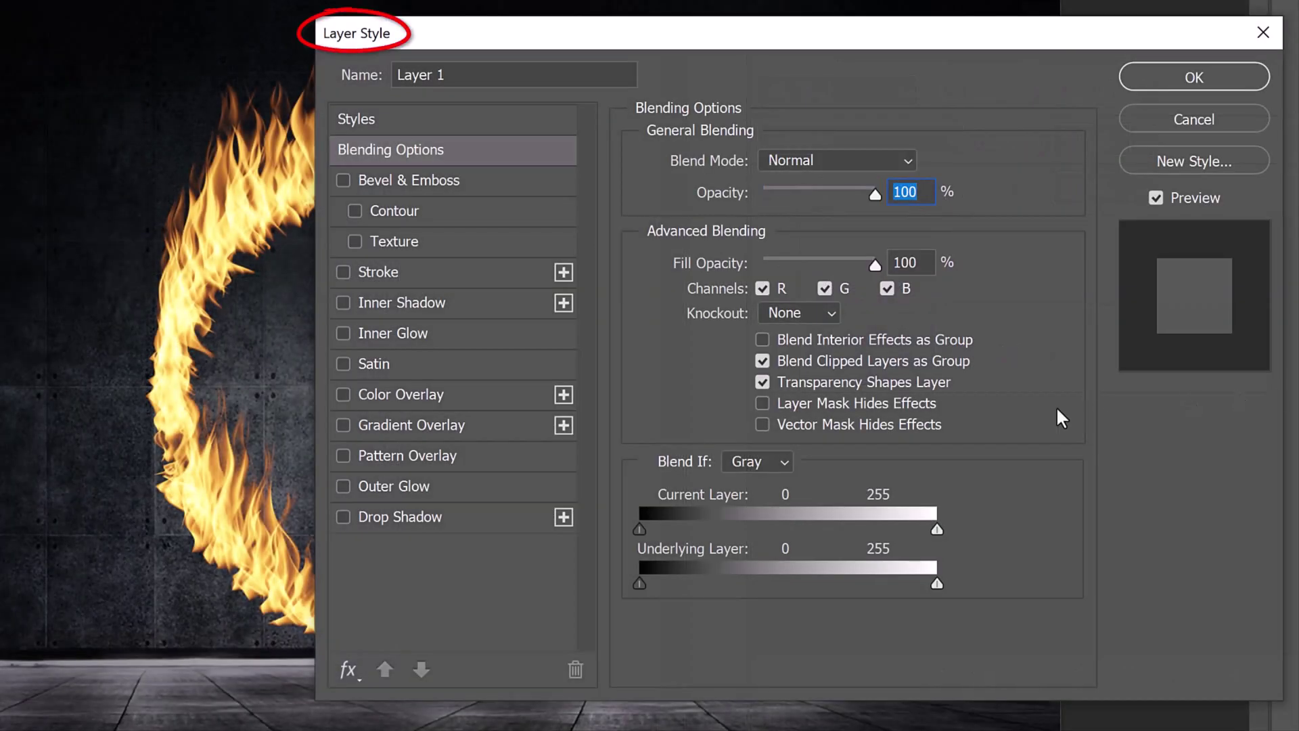
pyautogui.click(406, 484)
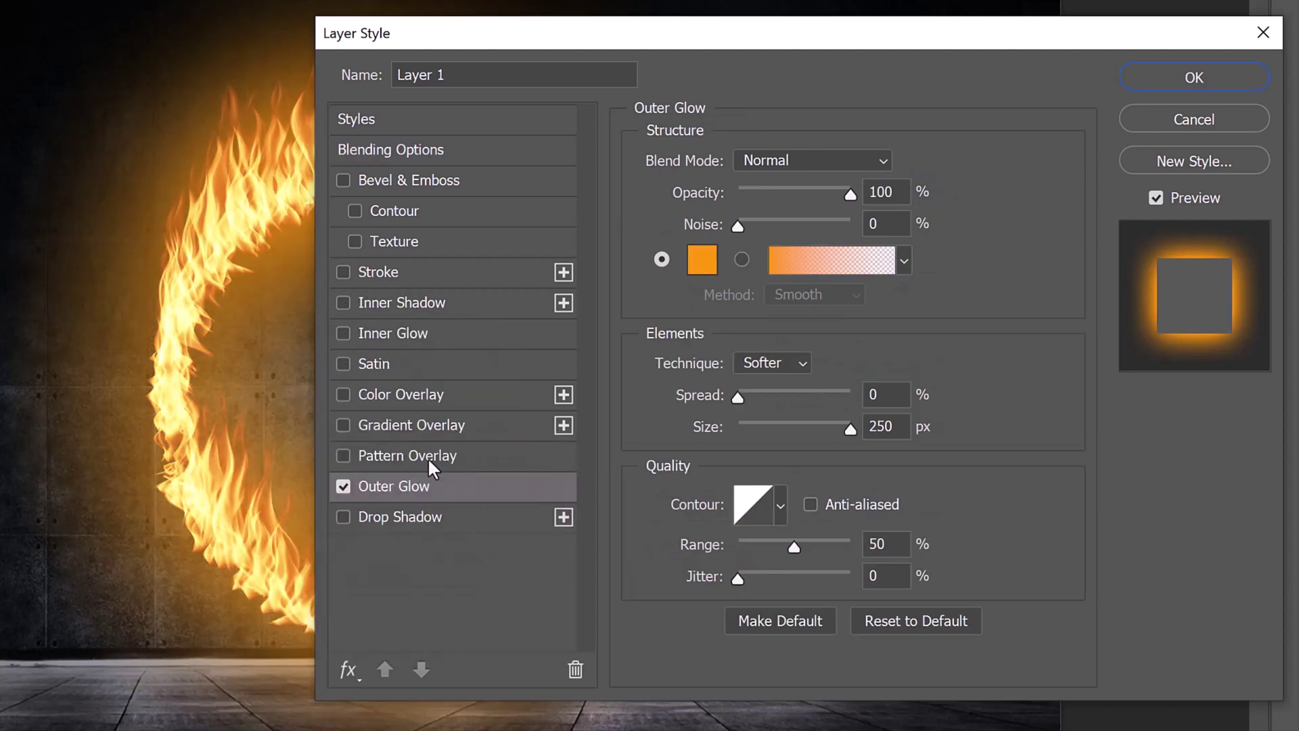
pyautogui.click(700, 262)
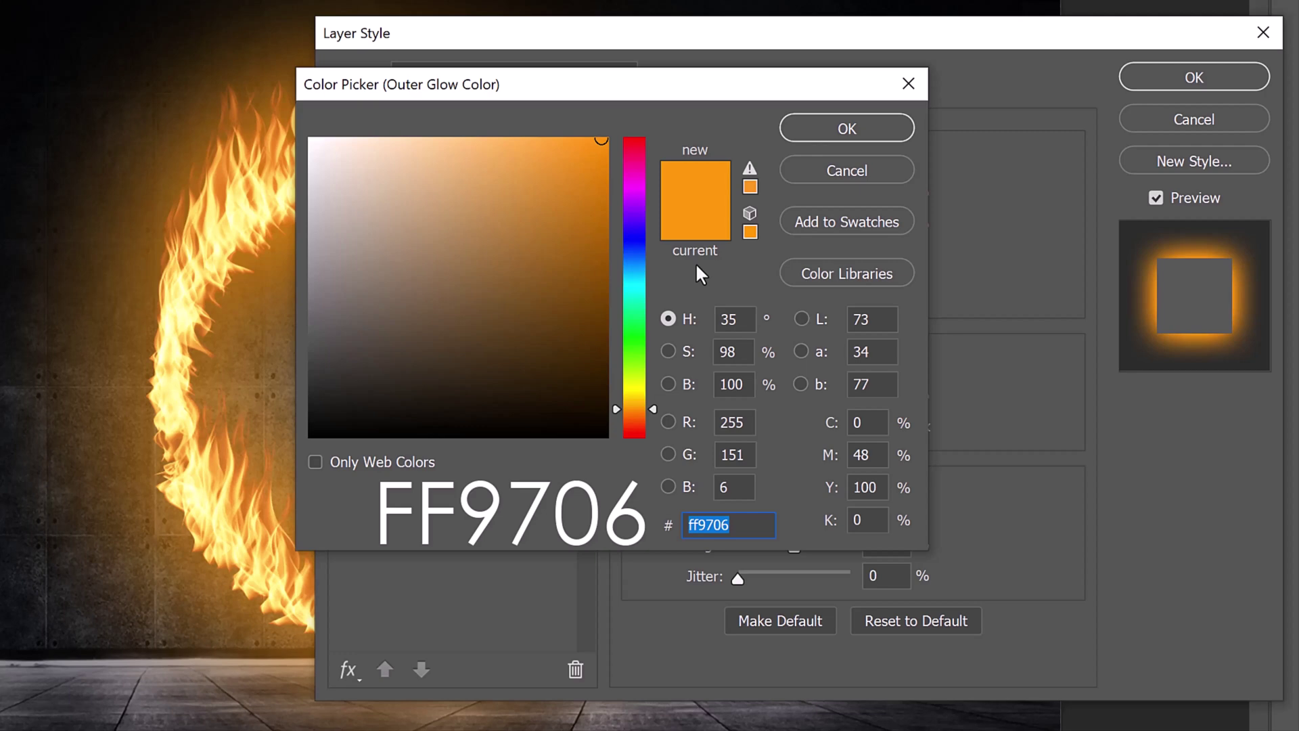
pyautogui.click(836, 134)
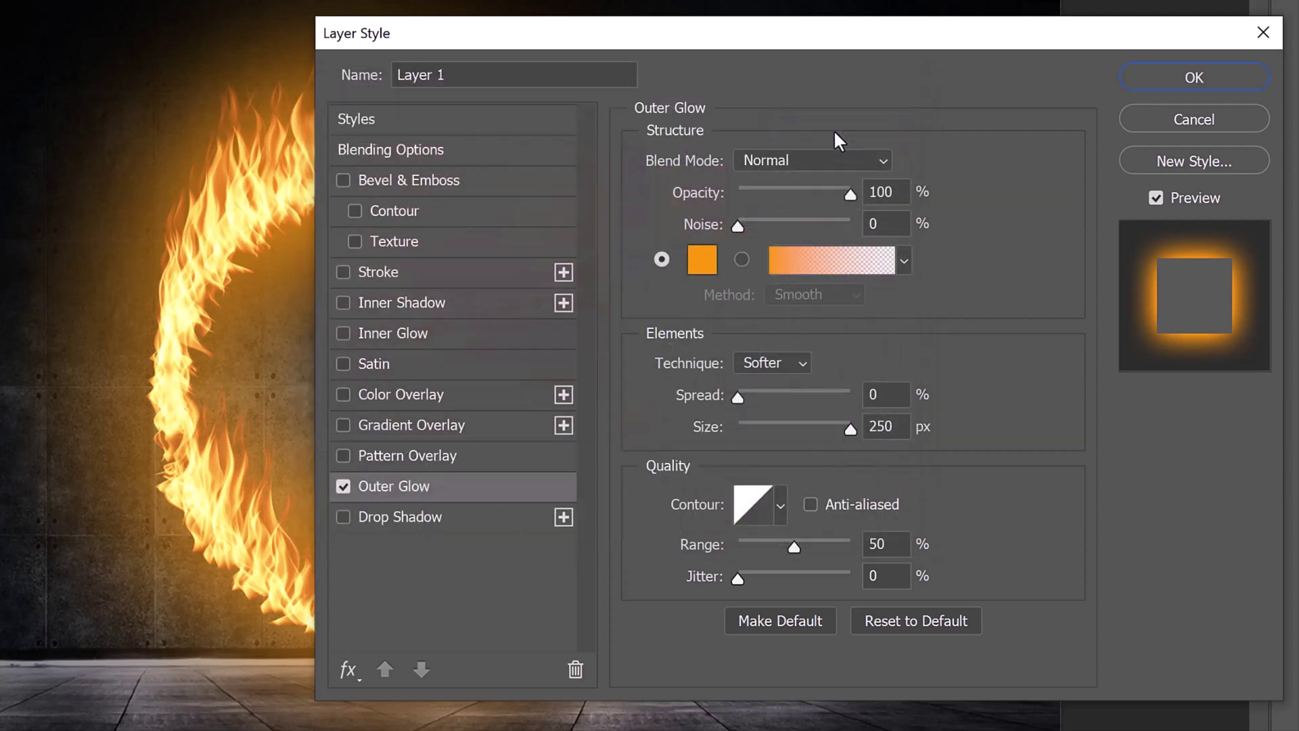
pyautogui.click(820, 163)
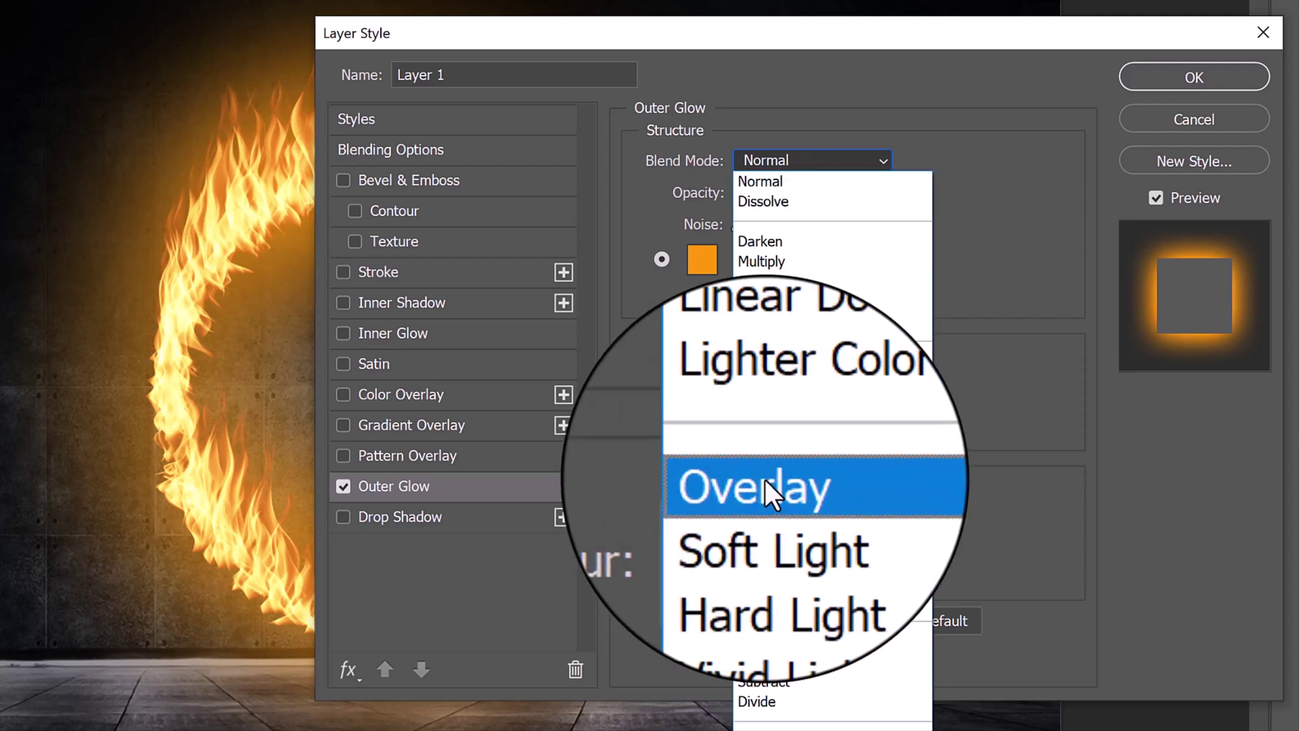
pyautogui.click(768, 479)
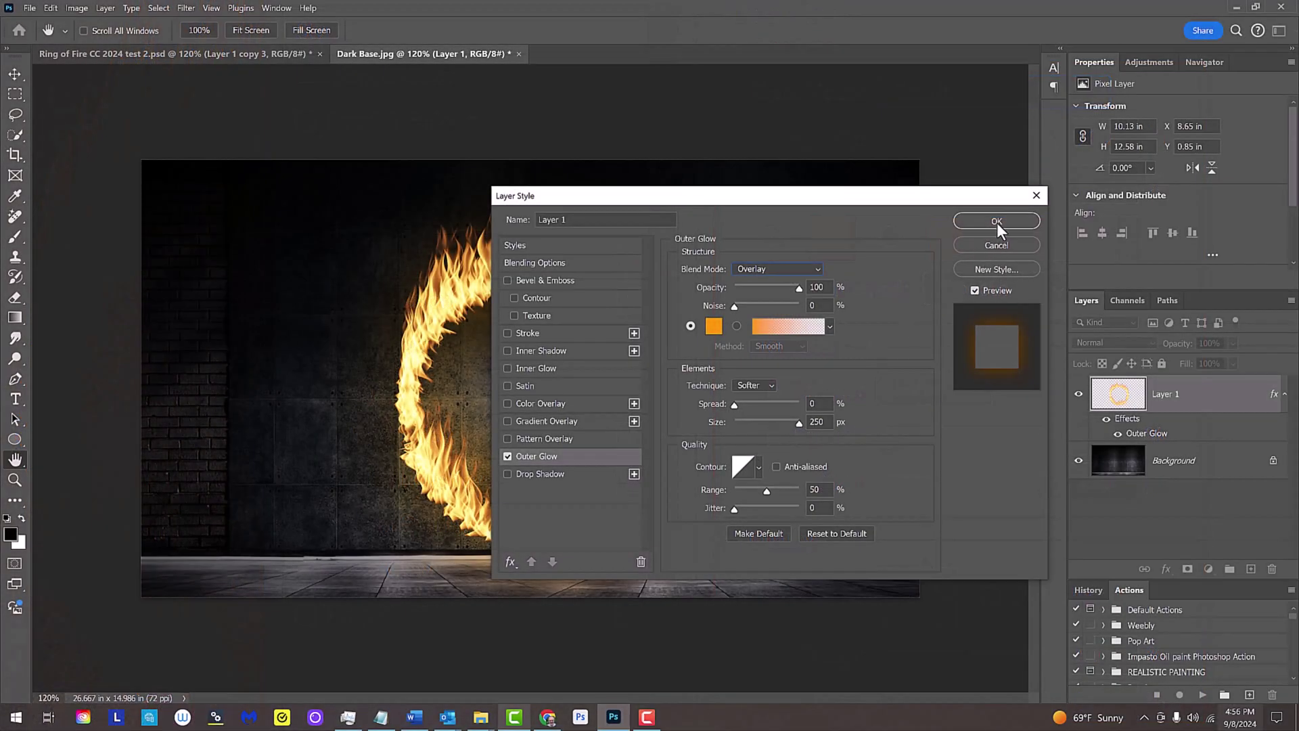
pyautogui.click(996, 221)
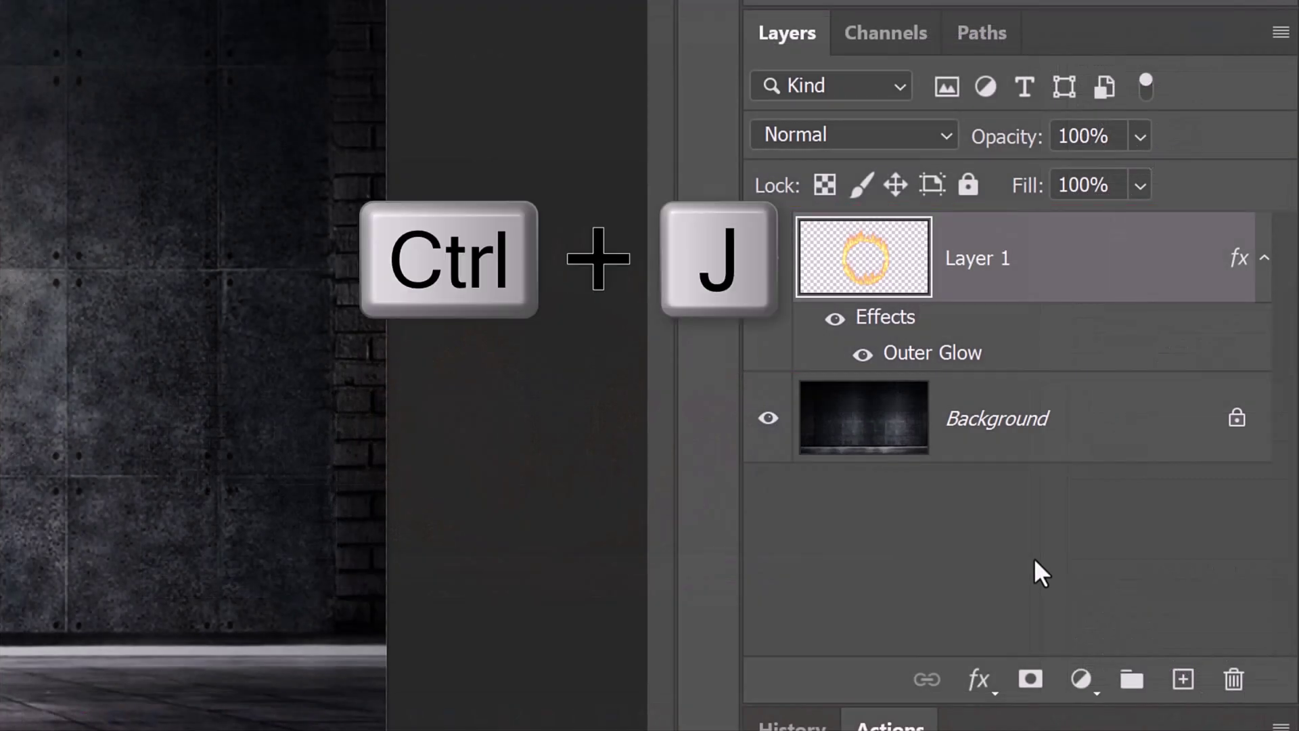
# Duplicate Layer 1 twice with Ctrl+J and set the top copy's blend mode to Overlay.
pyautogui.hotkey('ctrl', 'j')
pyautogui.hotkey('ctrl', 'j')
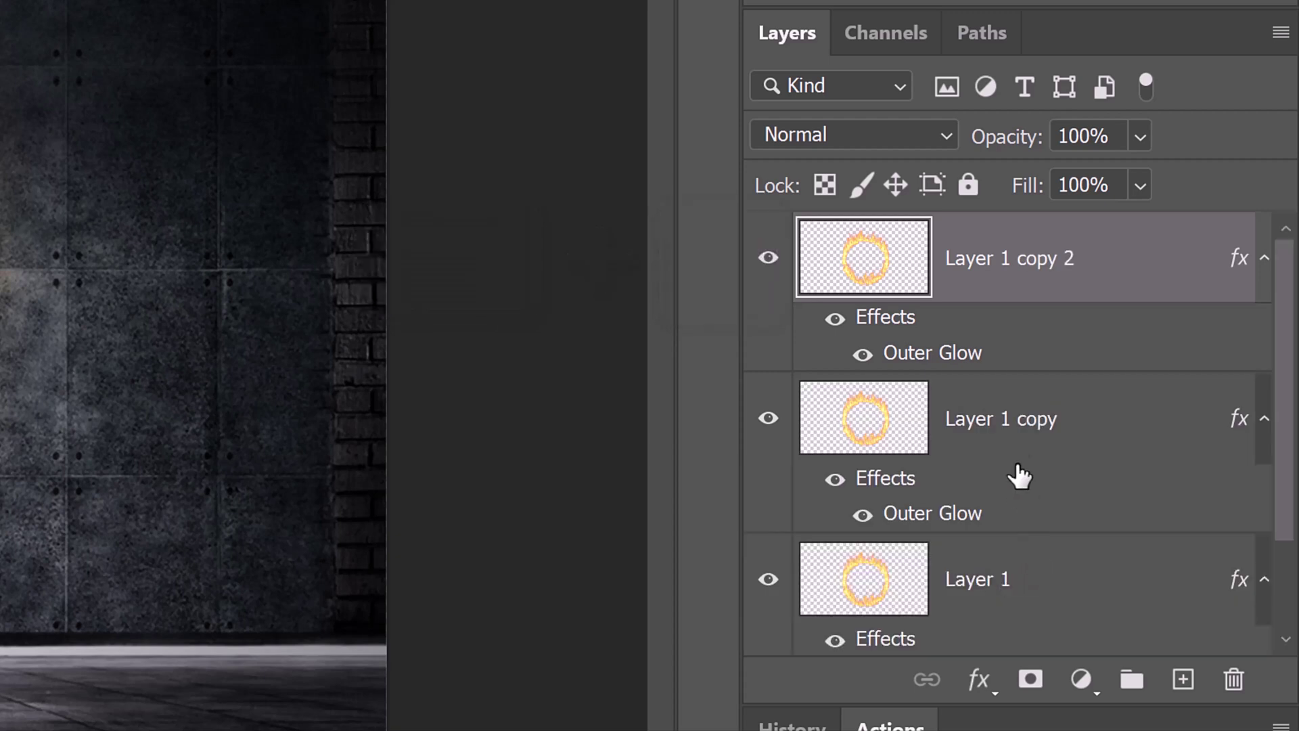
pyautogui.click(947, 133)
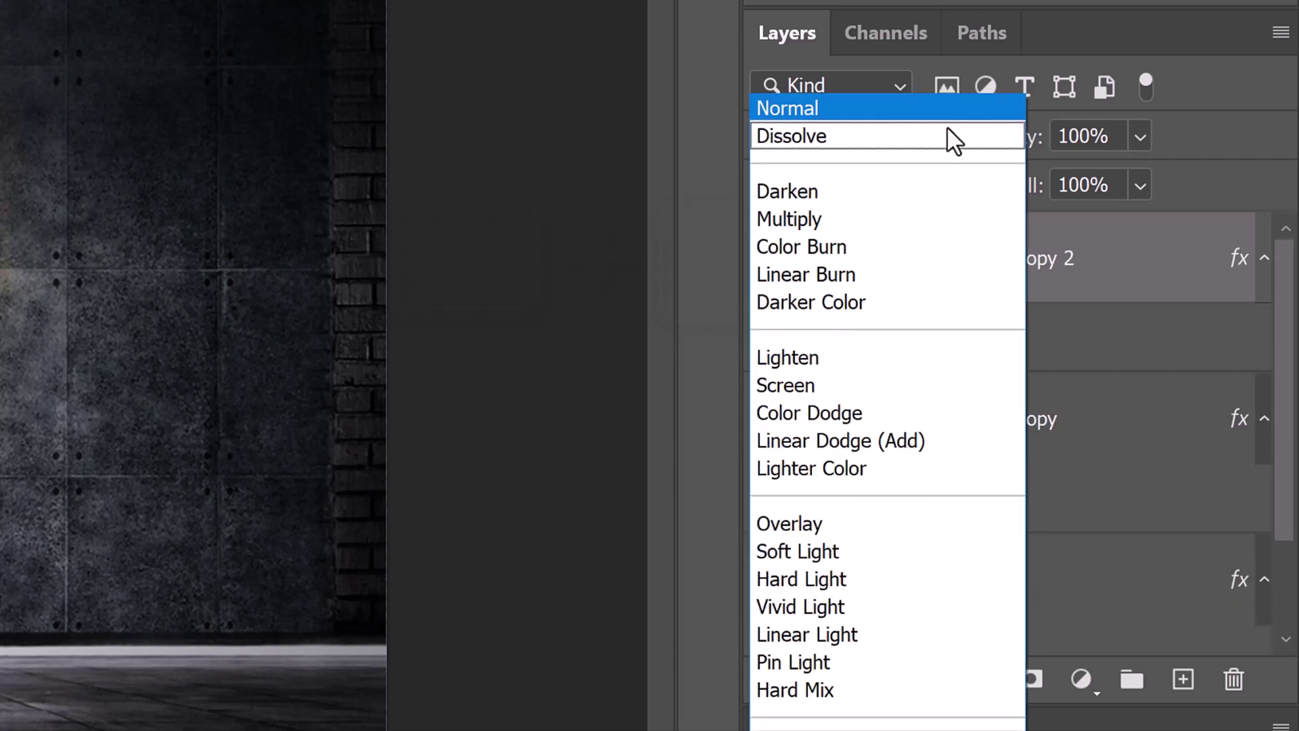
pyautogui.click(778, 526)
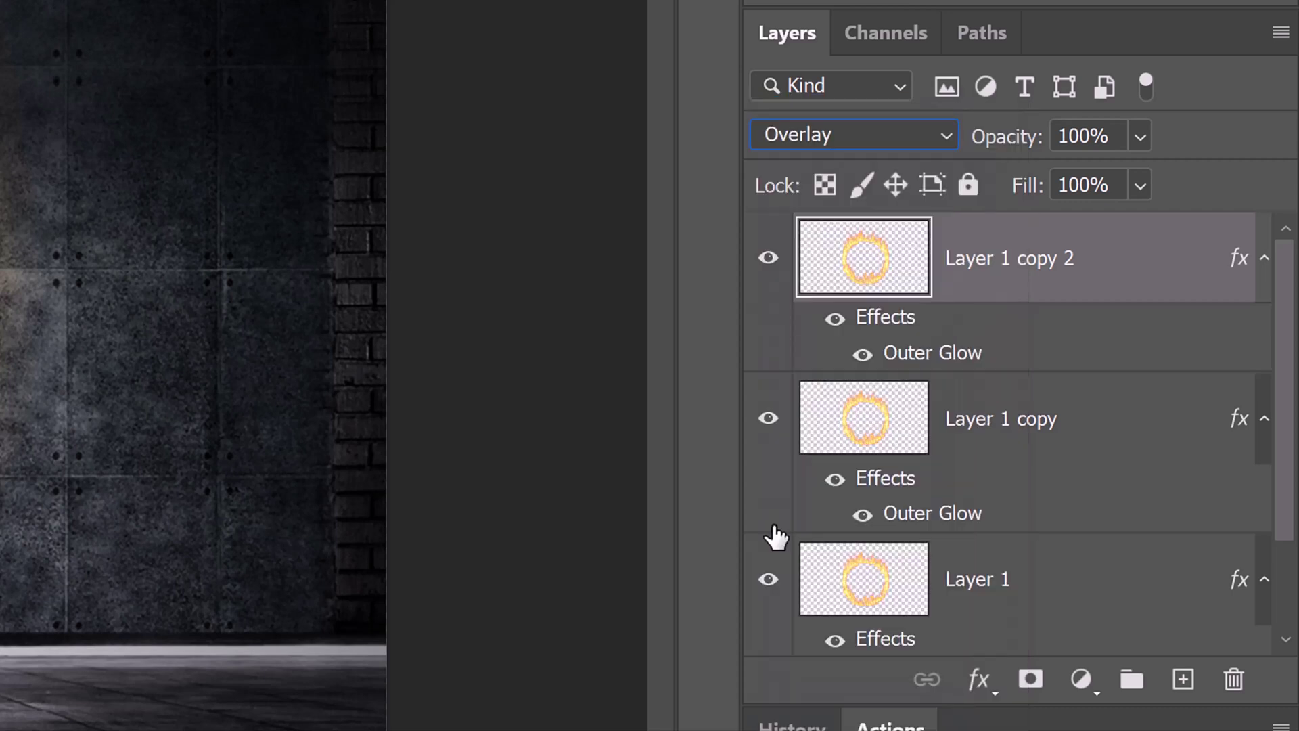
pyautogui.moveTo(1284, 441); pyautogui.dragTo(1278, 578)
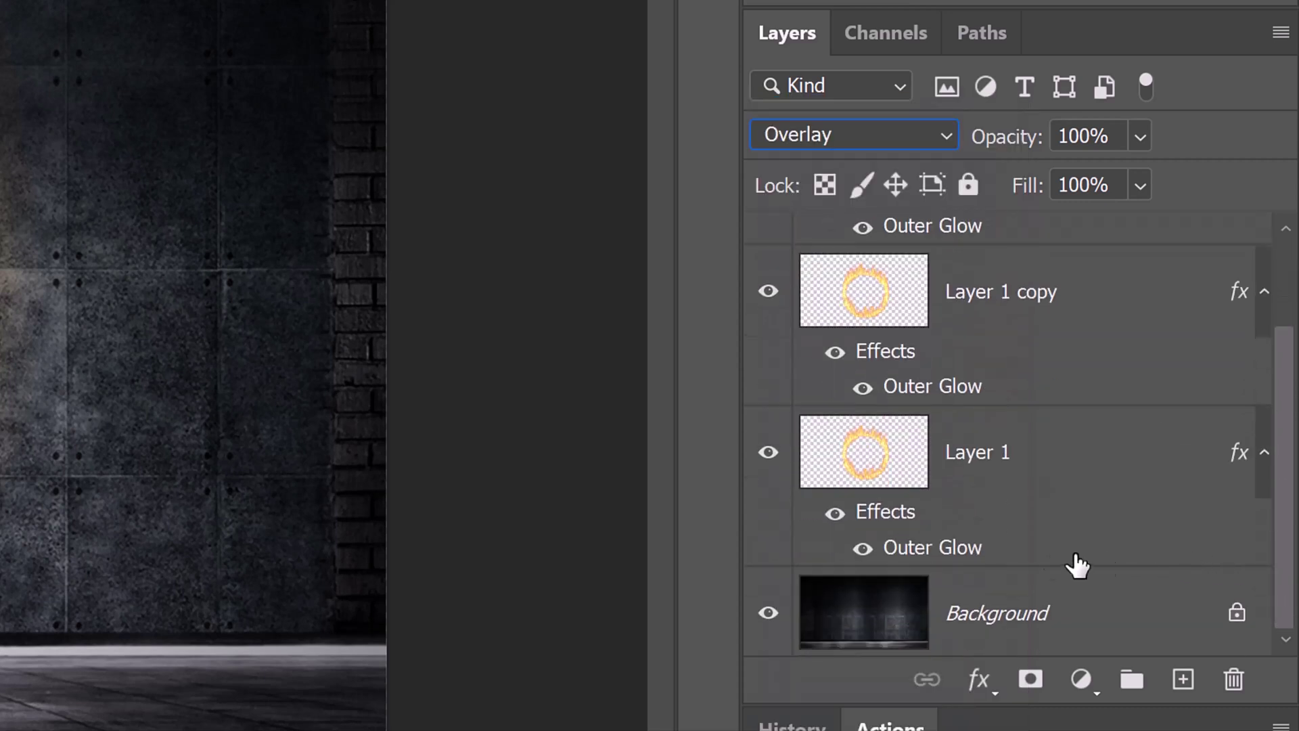
pyautogui.click(916, 549)
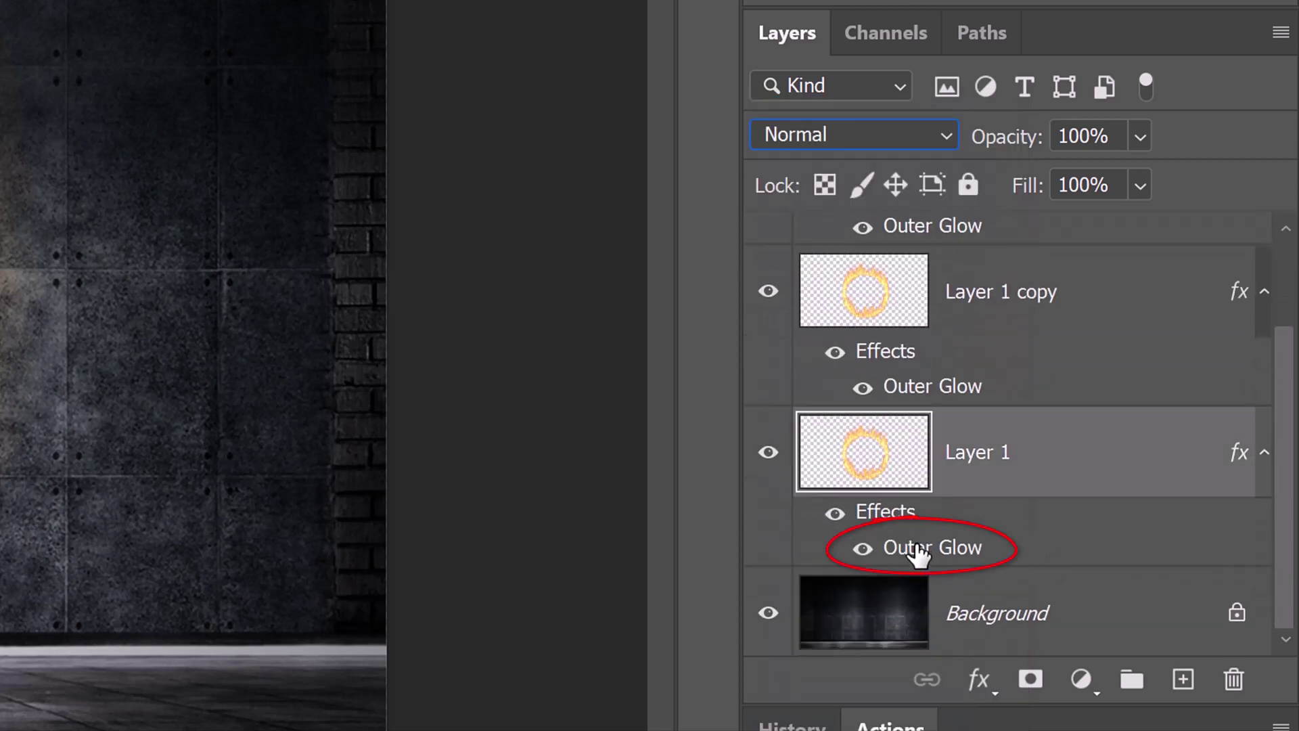
# Switch Layer 1's Outer Glow blend mode from Overlay to Color Dodge.
pyautogui.doubleClick(918, 555)
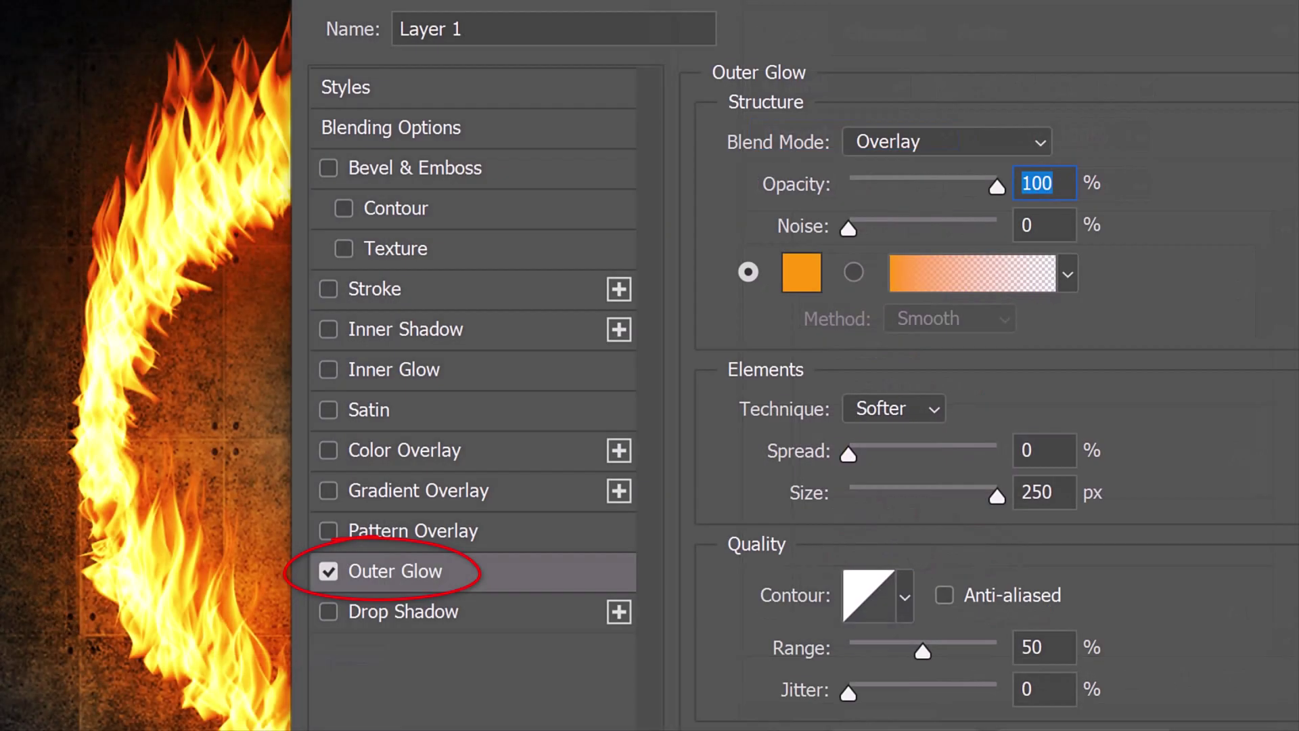
pyautogui.click(1044, 138)
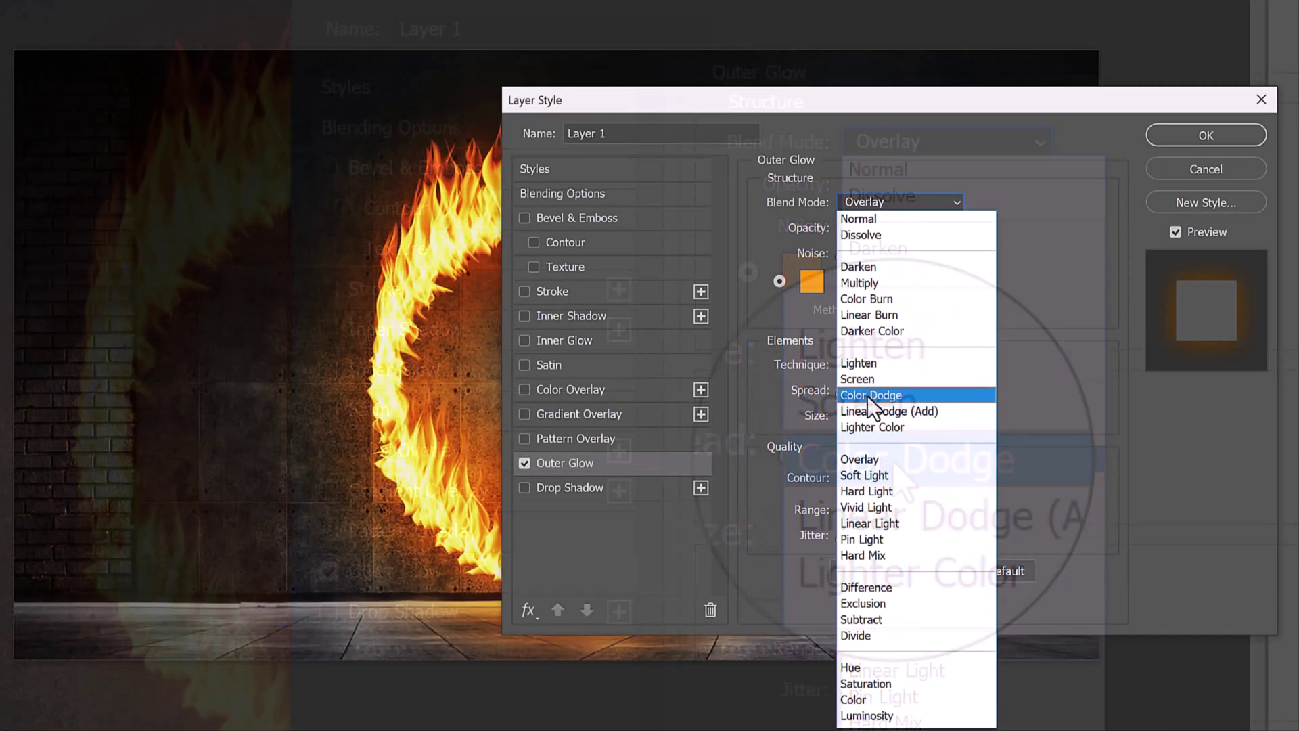
pyautogui.click(895, 461)
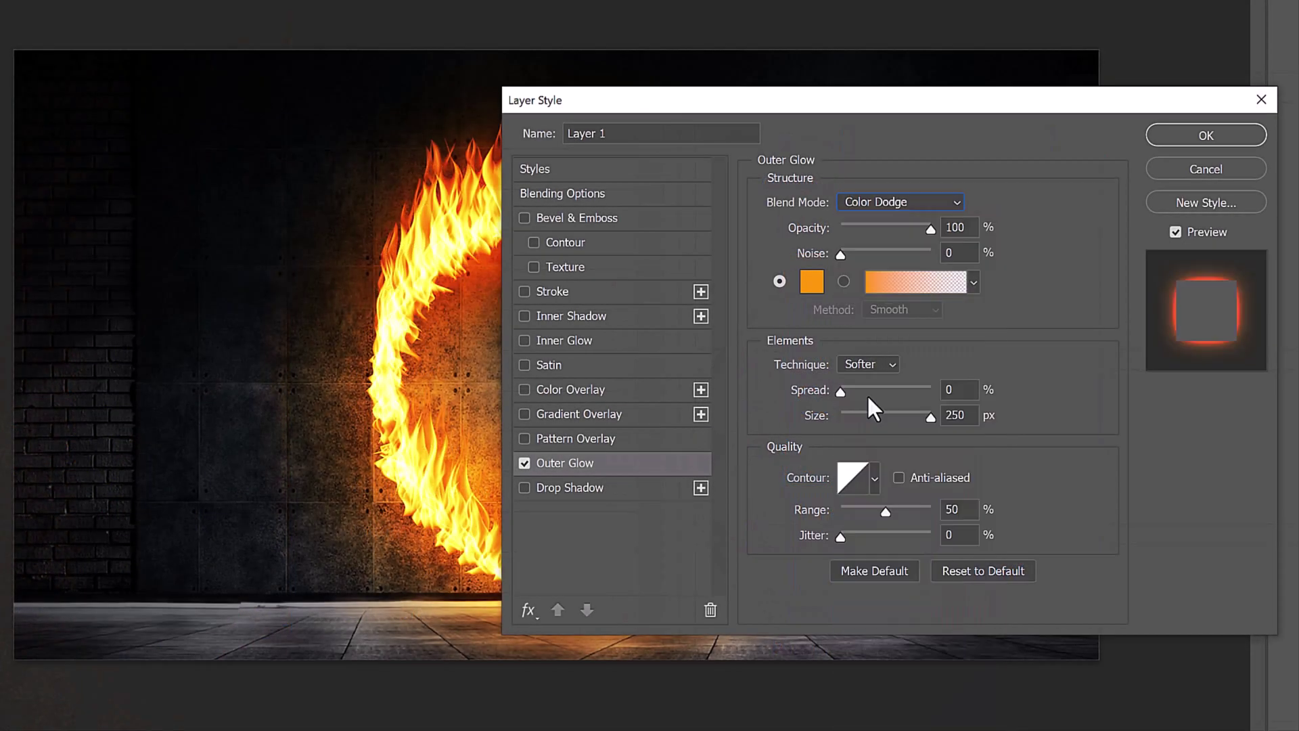
pyautogui.click(1165, 140)
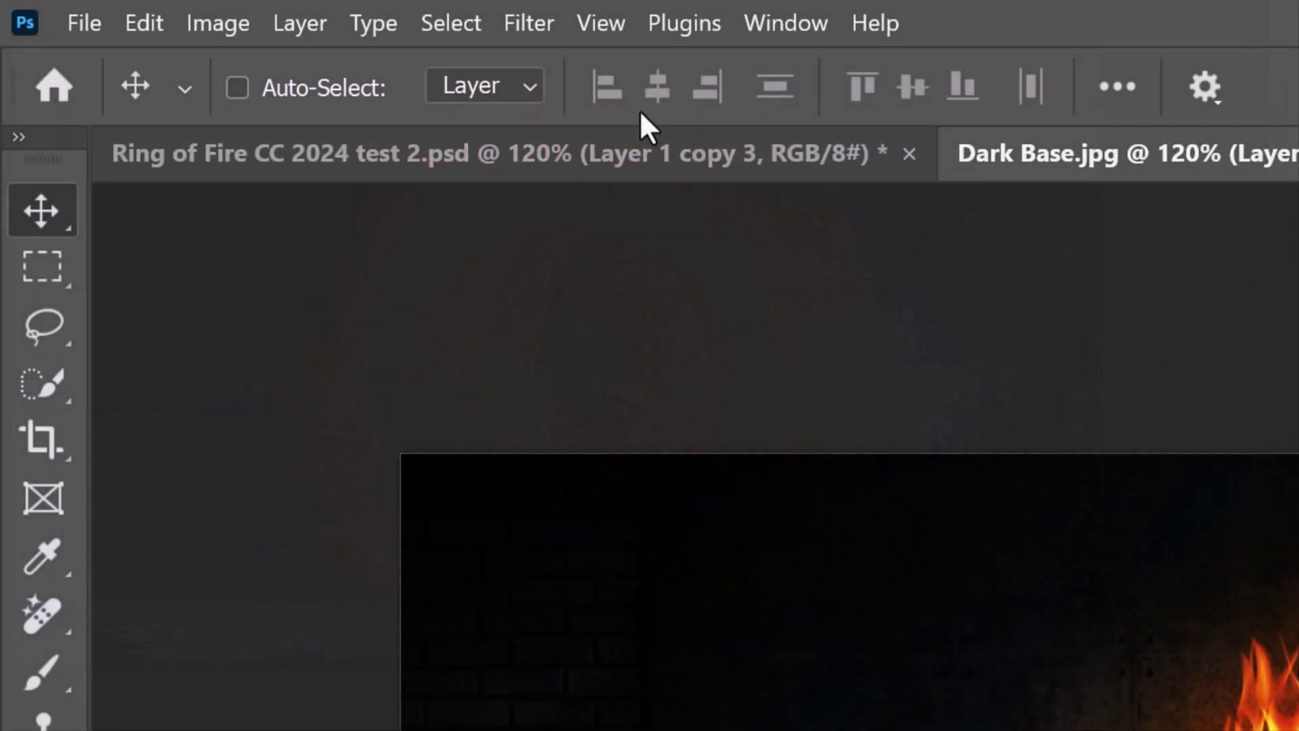
# Bring up Filter > Blur > Gaussian Blur on Layer 1, previewing a 5.0-pixel radius.
pyautogui.click(529, 23)
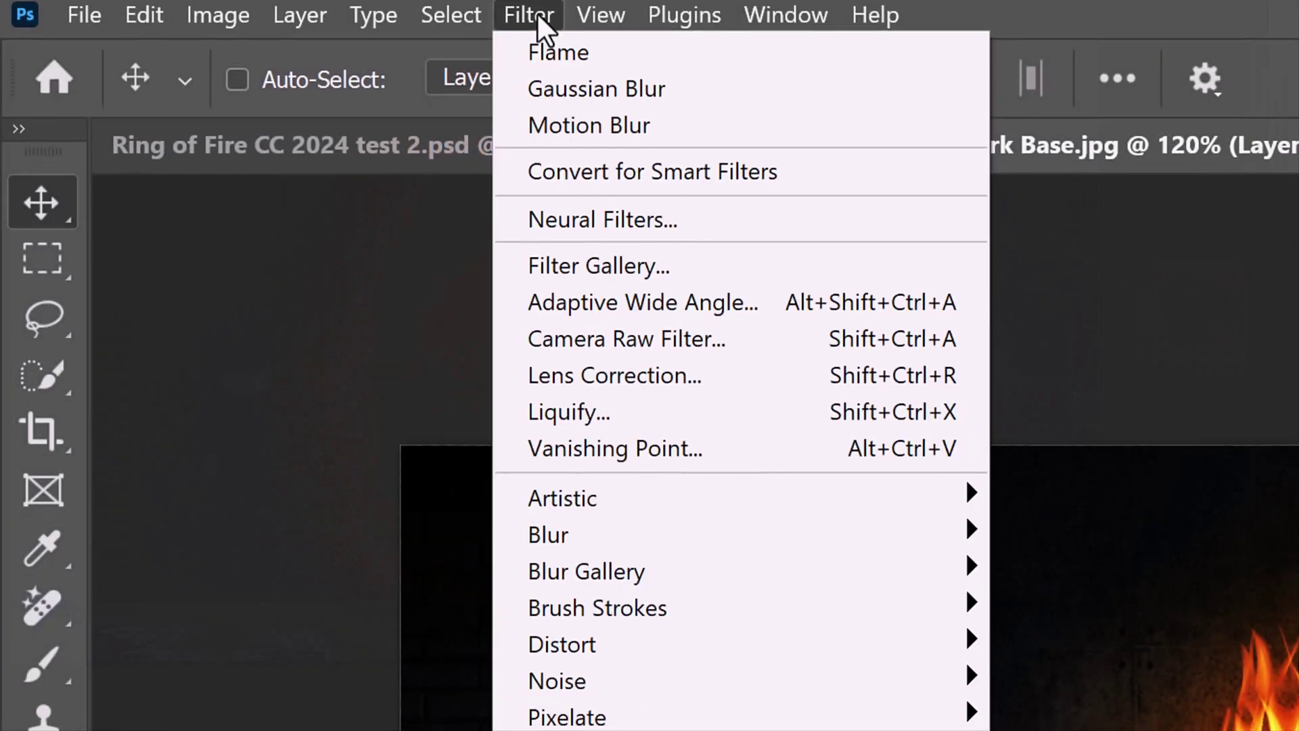
pyautogui.moveTo(551, 546)
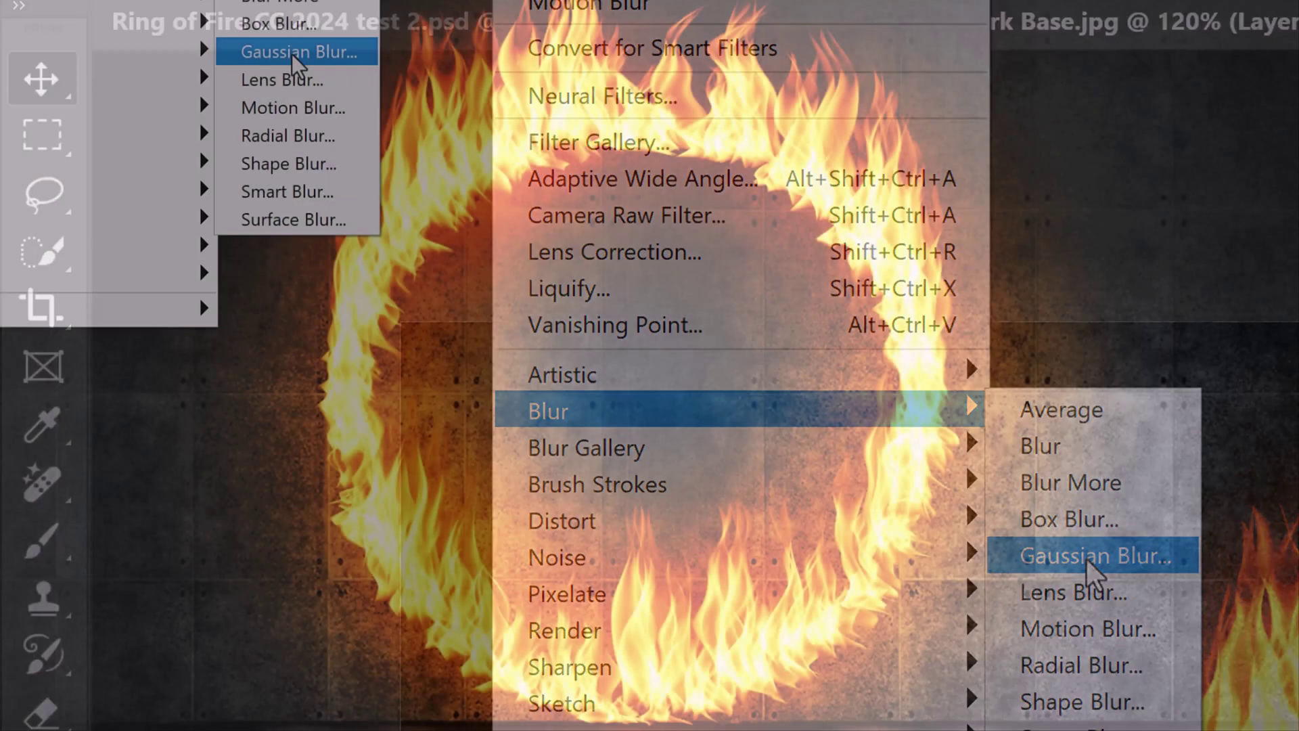
pyautogui.click(1091, 560)
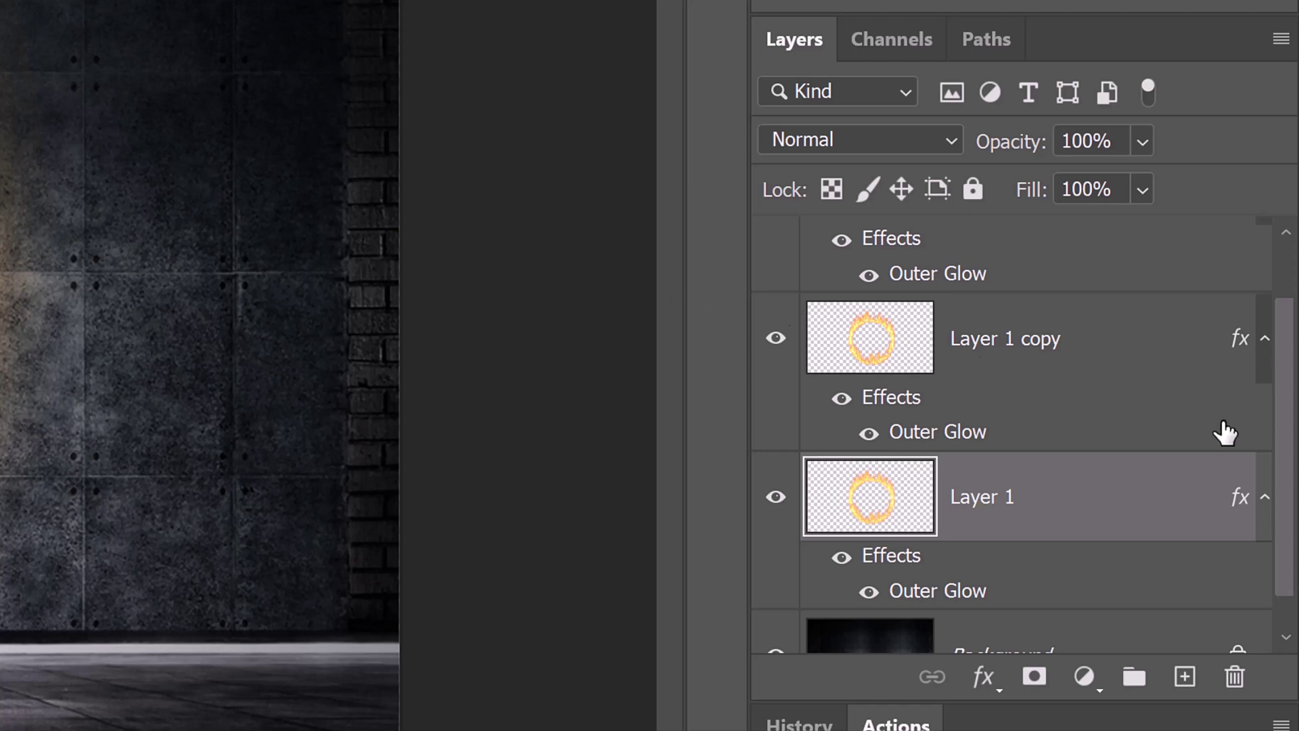
# Group Layer 1 and its two copies into a folder named 'Ring of Fire'.
pyautogui.scroll(2, 1284, 406)
pyautogui.keyDown('shift'); pyautogui.click(1119, 291); pyautogui.keyUp('shift')
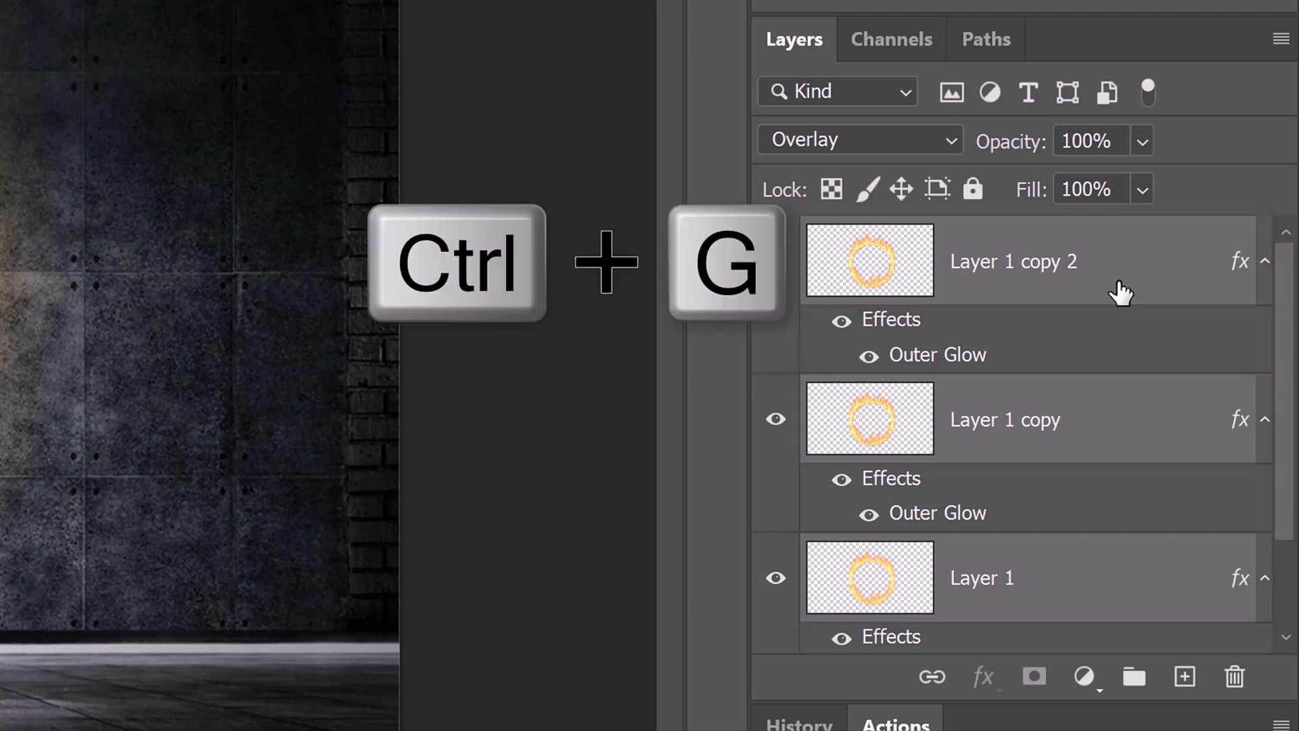
pyautogui.hotkey('ctrl', 'g')
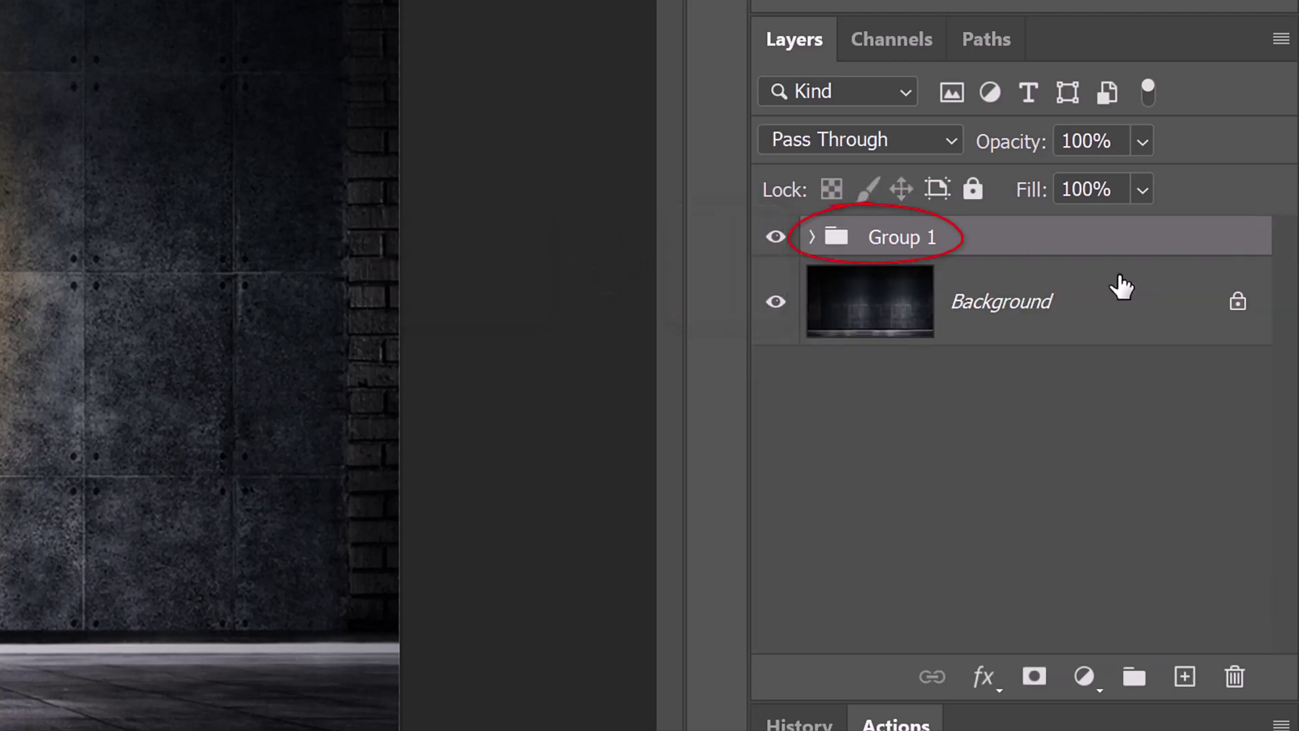
pyautogui.doubleClick(897, 237)
pyautogui.write('Ring of Fire')
pyautogui.press('Return')
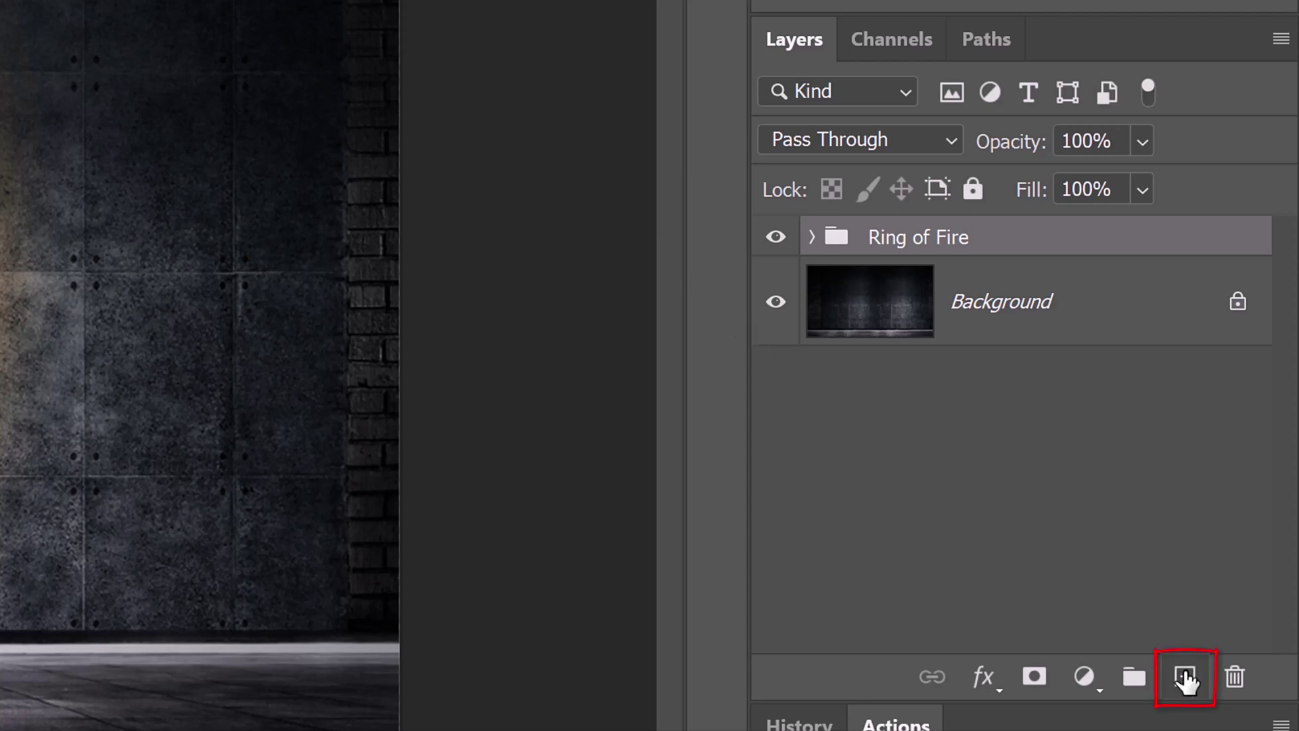
# Add Layer 2 and wrap it in a new group named 'Sparks'.
pyautogui.click(1185, 678)
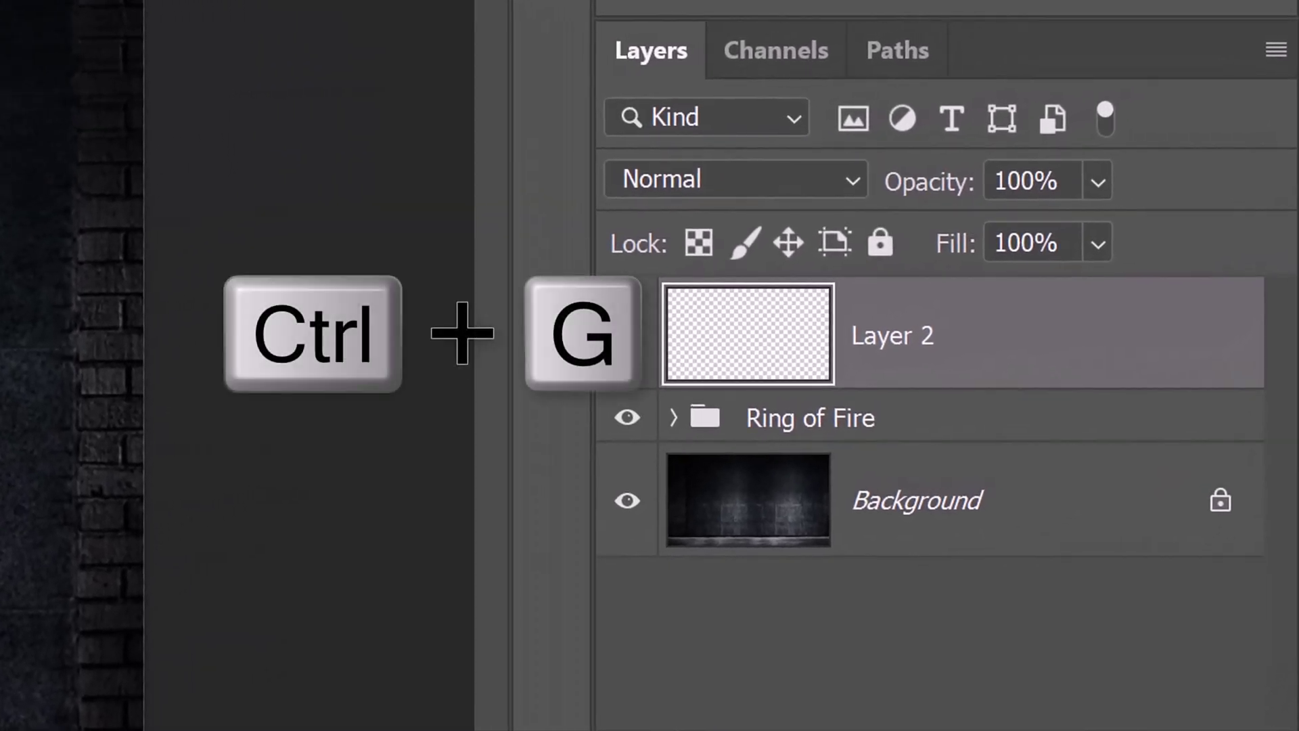
pyautogui.hotkey('ctrl', 'g')
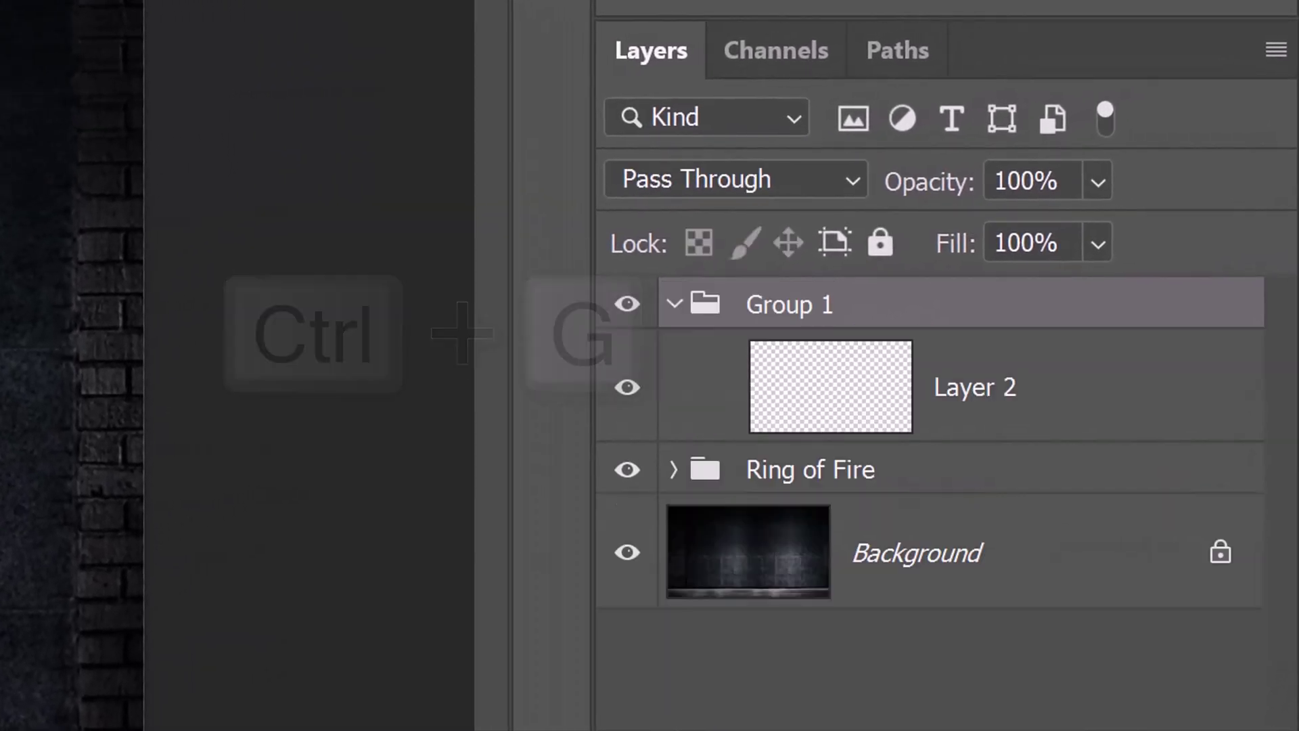
pyautogui.doubleClick(771, 304)
pyautogui.write('Sparks')
pyautogui.press('Return')
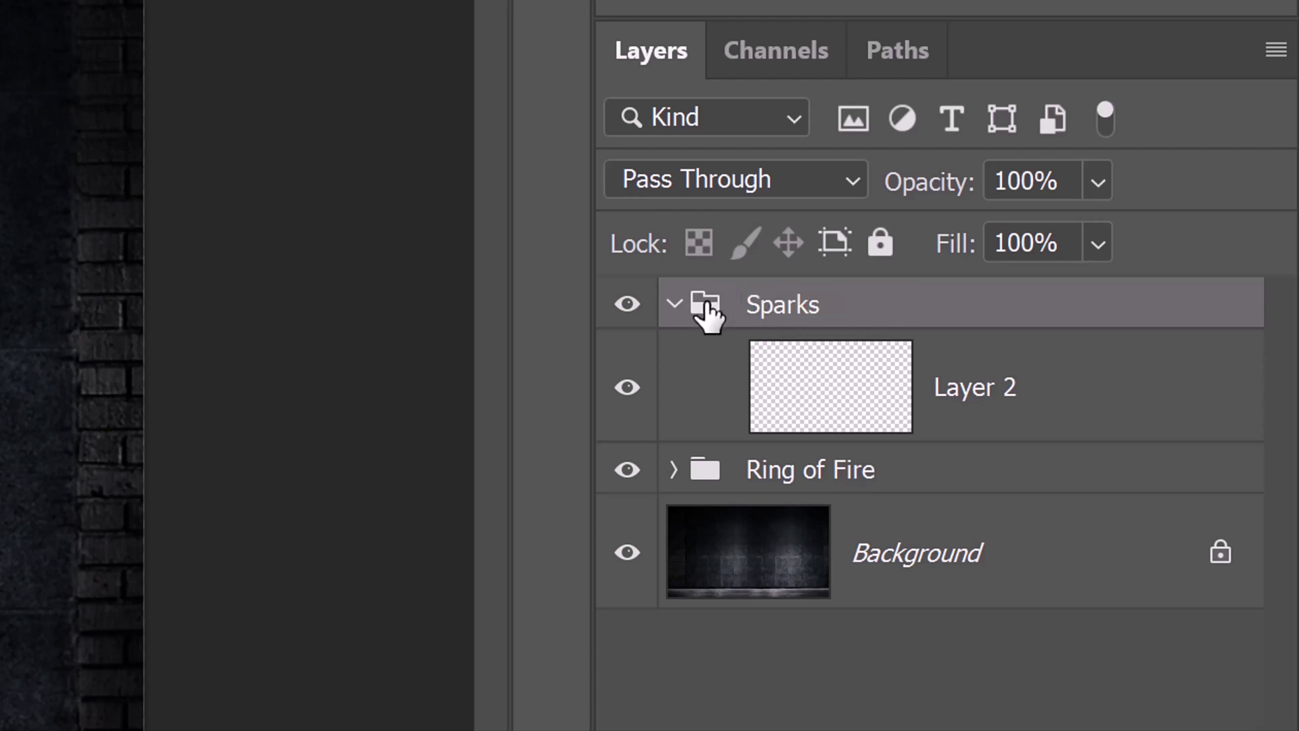
# On Layer 2, switch to the Brush Tool loaded with the fire sparks 01 preset.
pyautogui.click(820, 399)
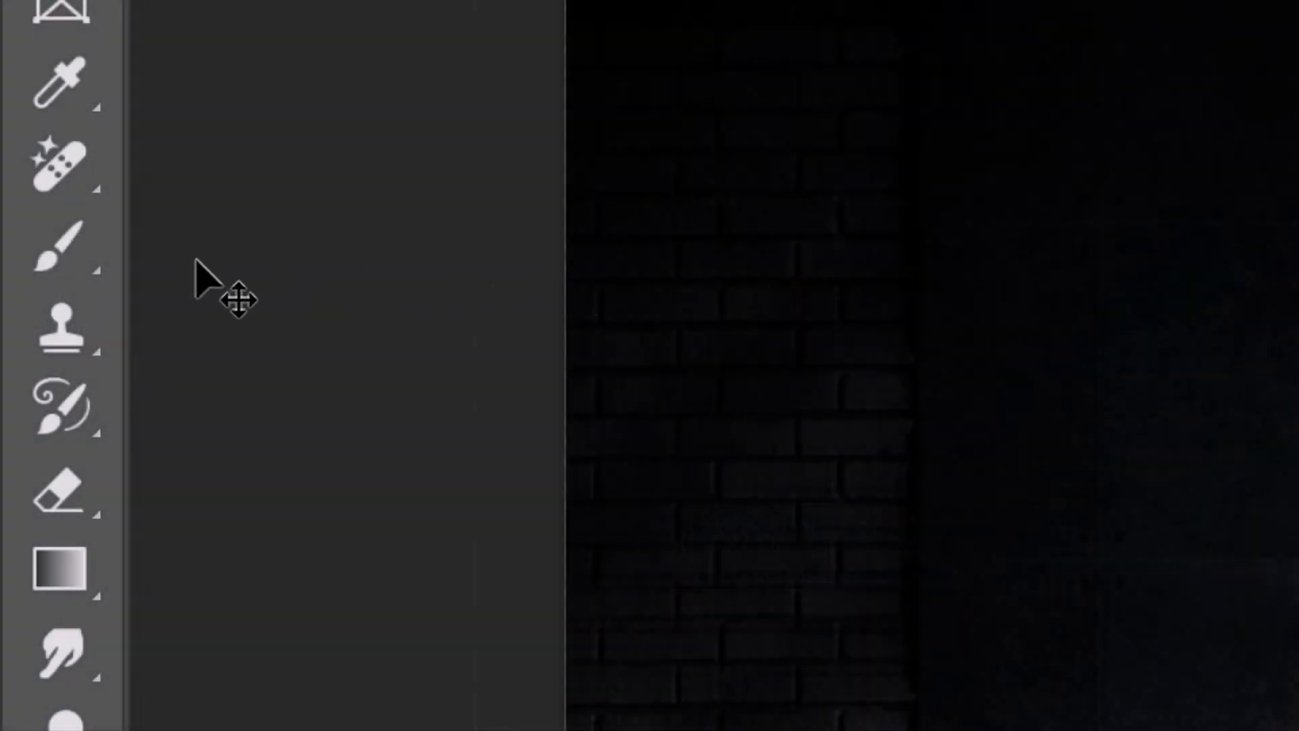
pyautogui.rightClick(58, 257)
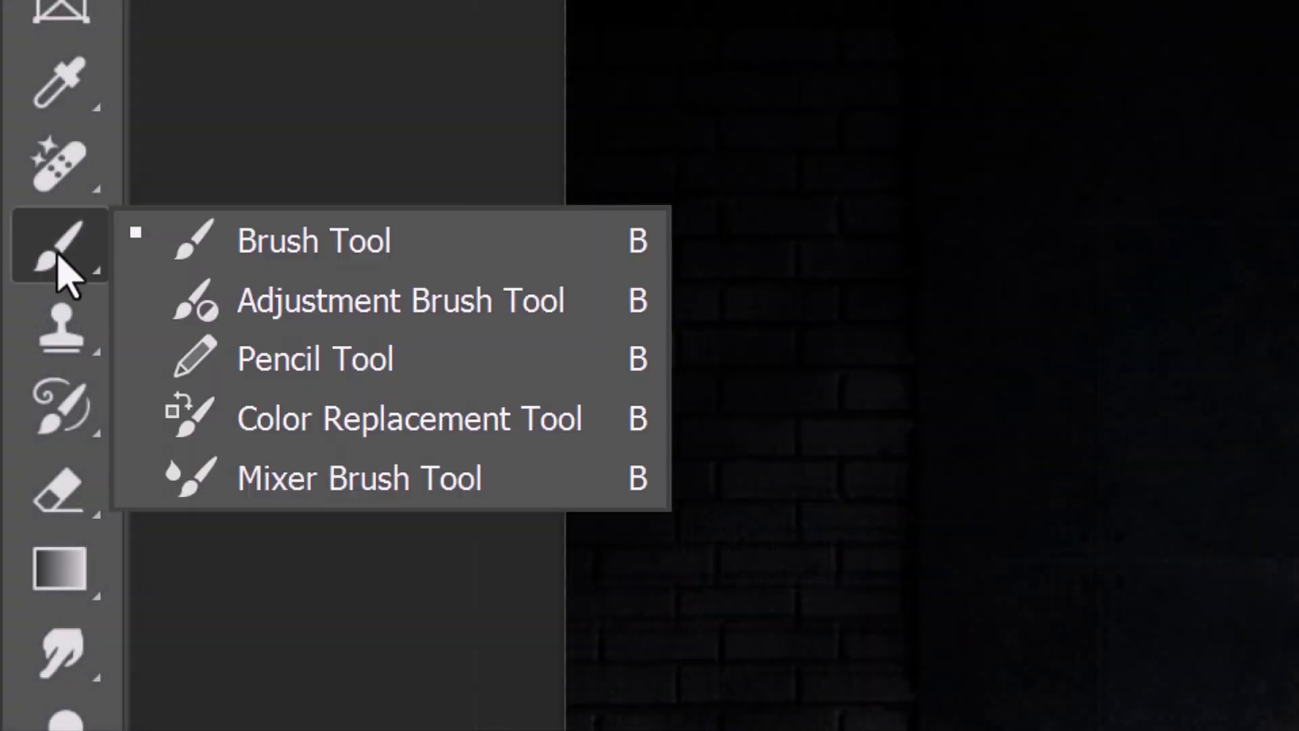
pyautogui.click(318, 263)
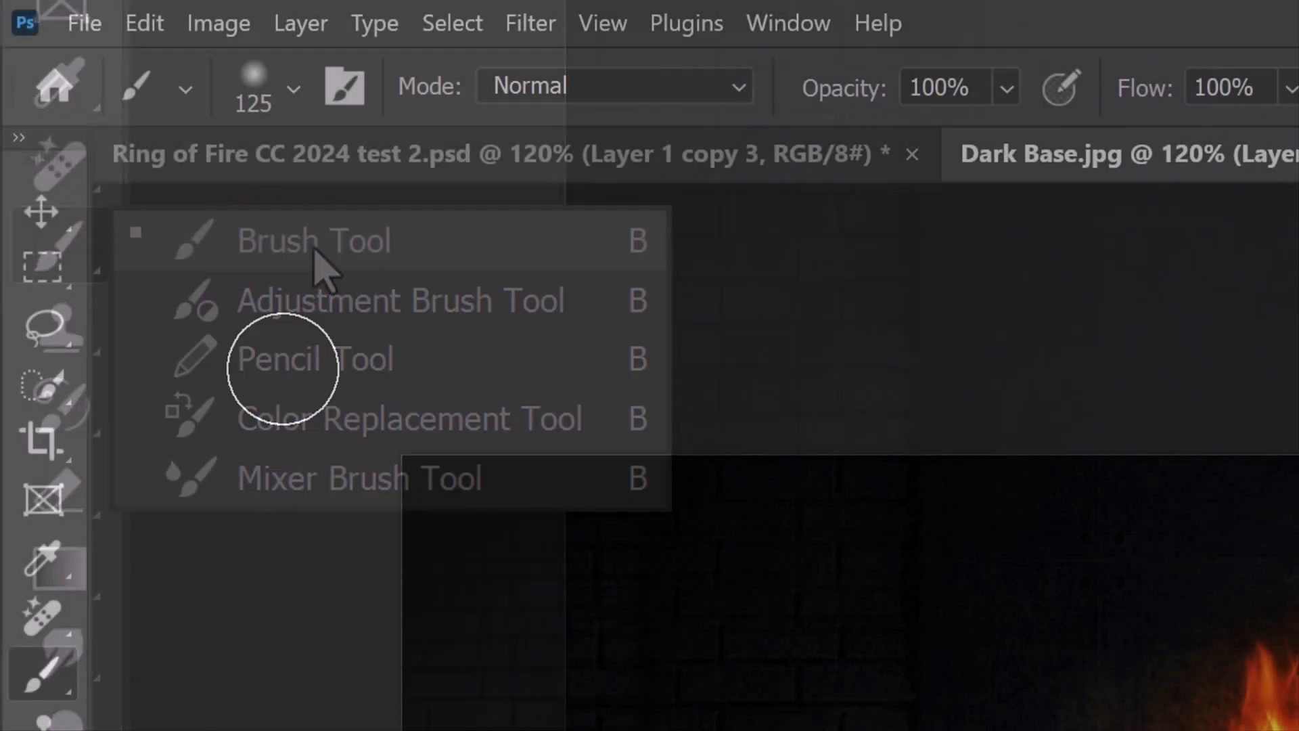
pyautogui.click(292, 95)
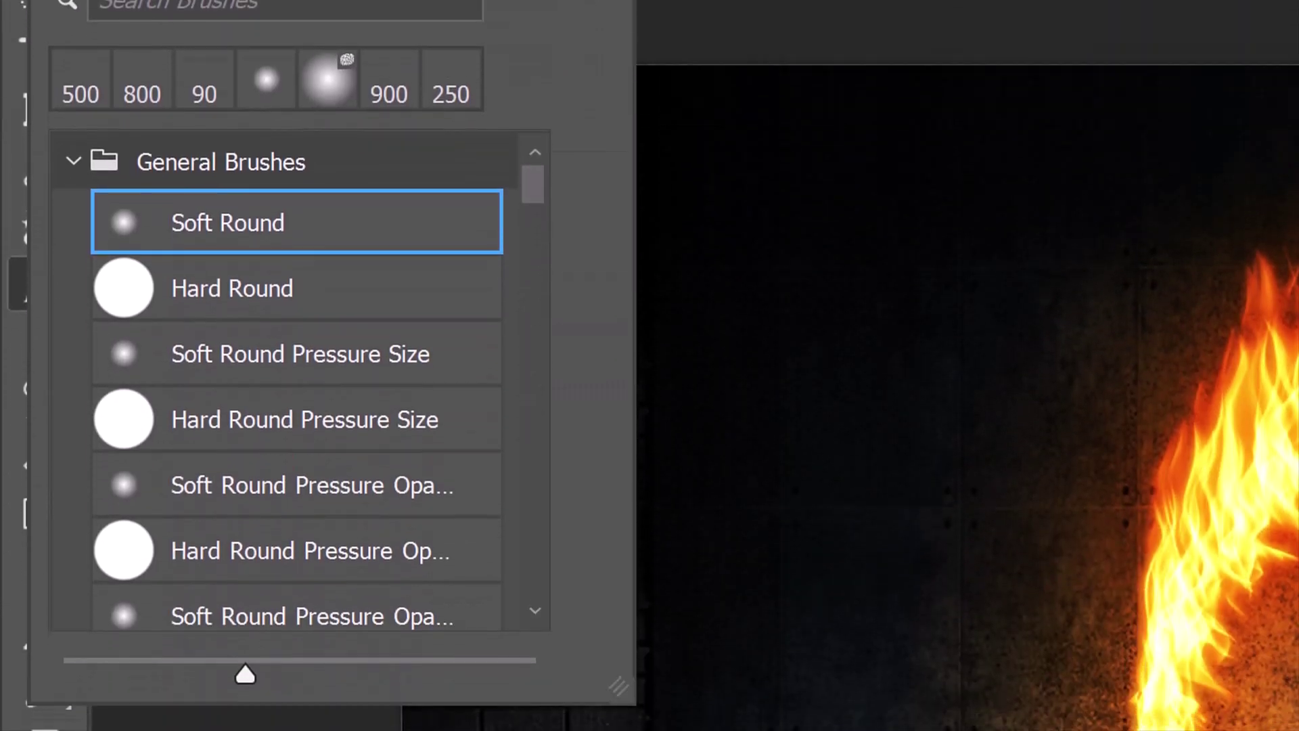
pyautogui.moveTo(533, 178); pyautogui.dragTo(523, 647)
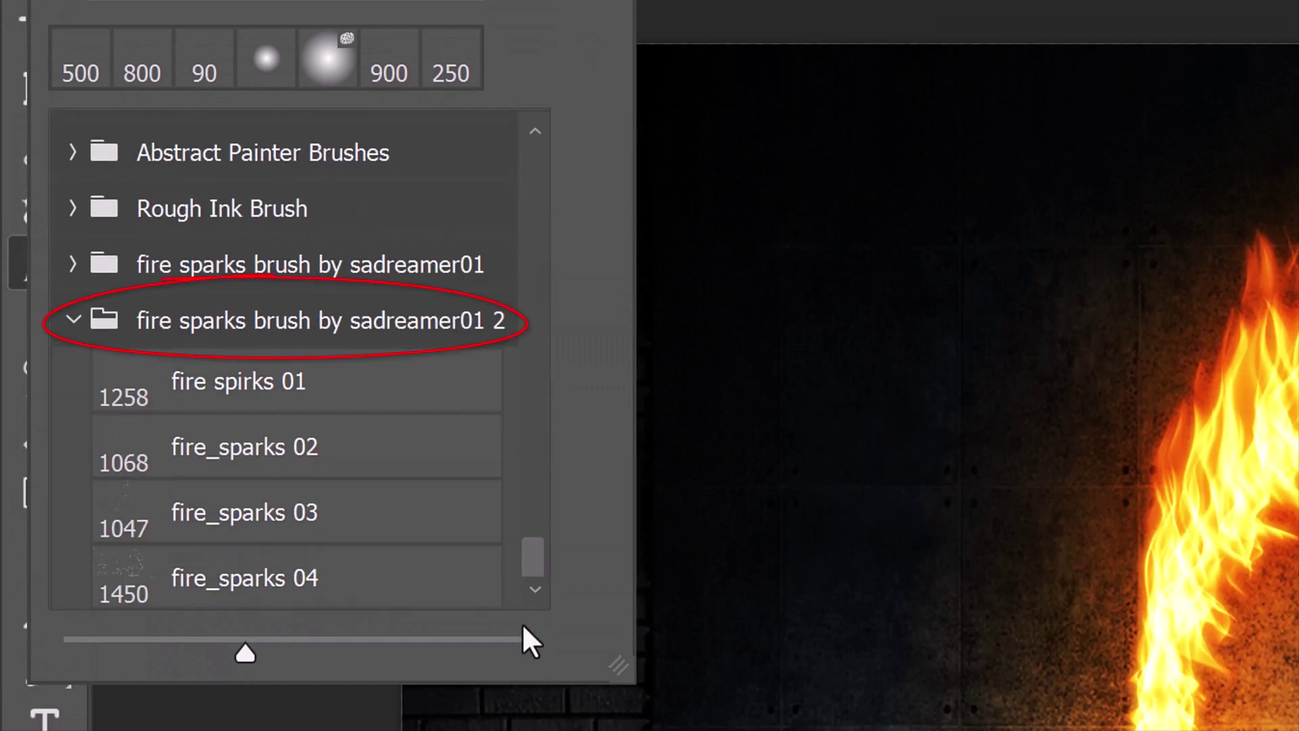
pyautogui.click(243, 380)
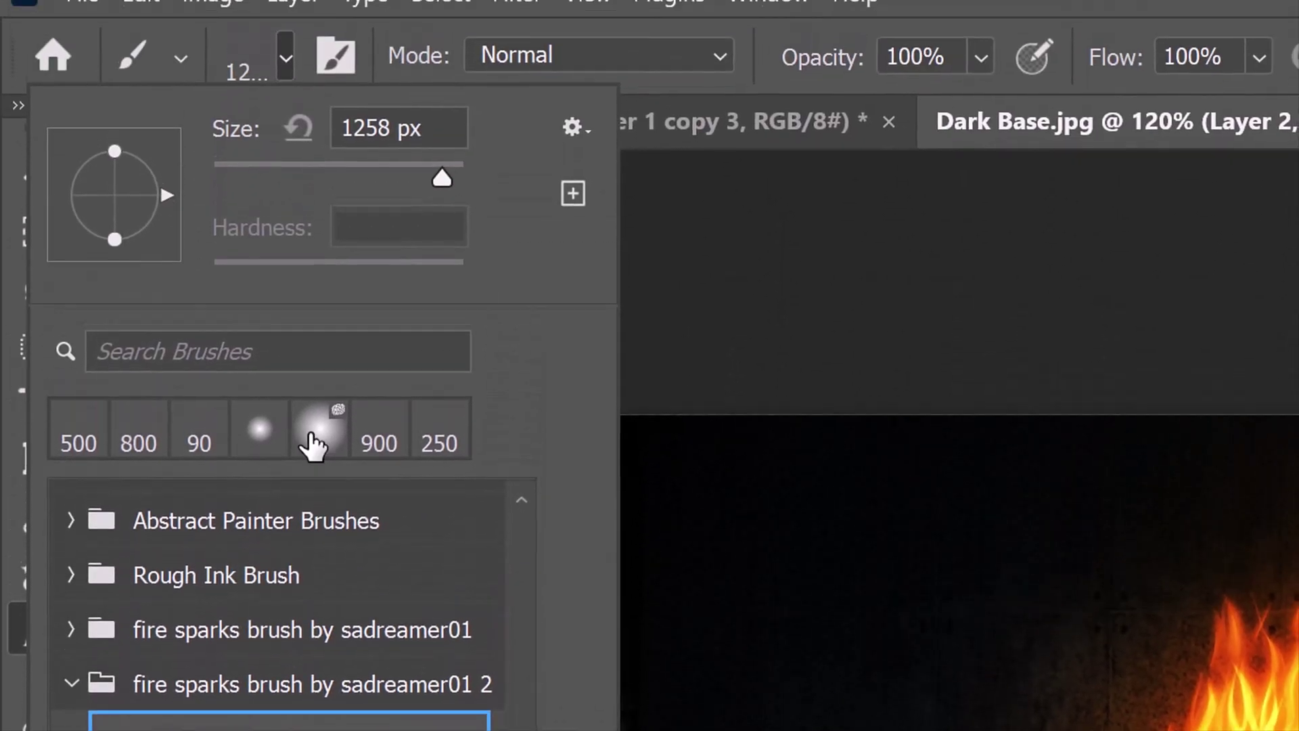
# Set the brush size to 800 px and stamp one spray of sparks on the canvas.
pyautogui.doubleClick(371, 128)
pyautogui.write('800')
pyautogui.press('Return')
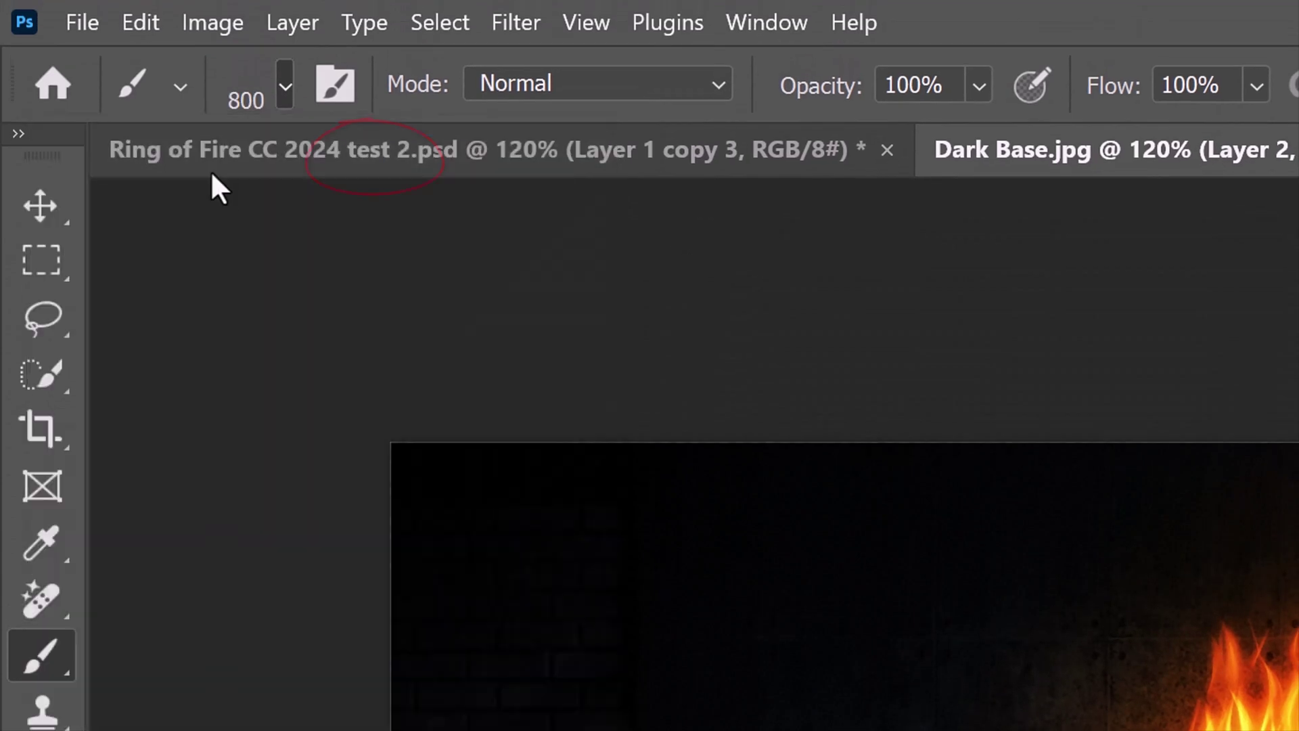
pyautogui.click(297, 345)
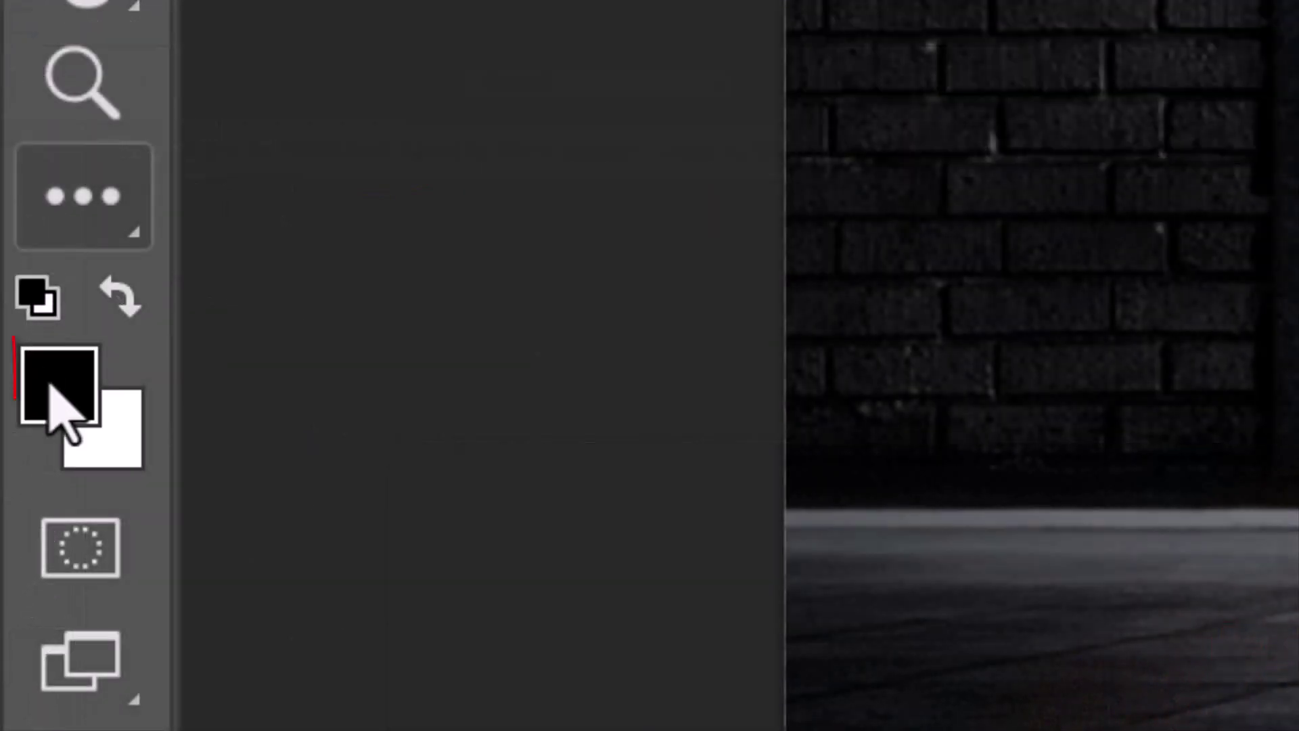
# Set the foreground colour to pale yellow fffc71 sampled from the flames.
pyautogui.click(58, 386)
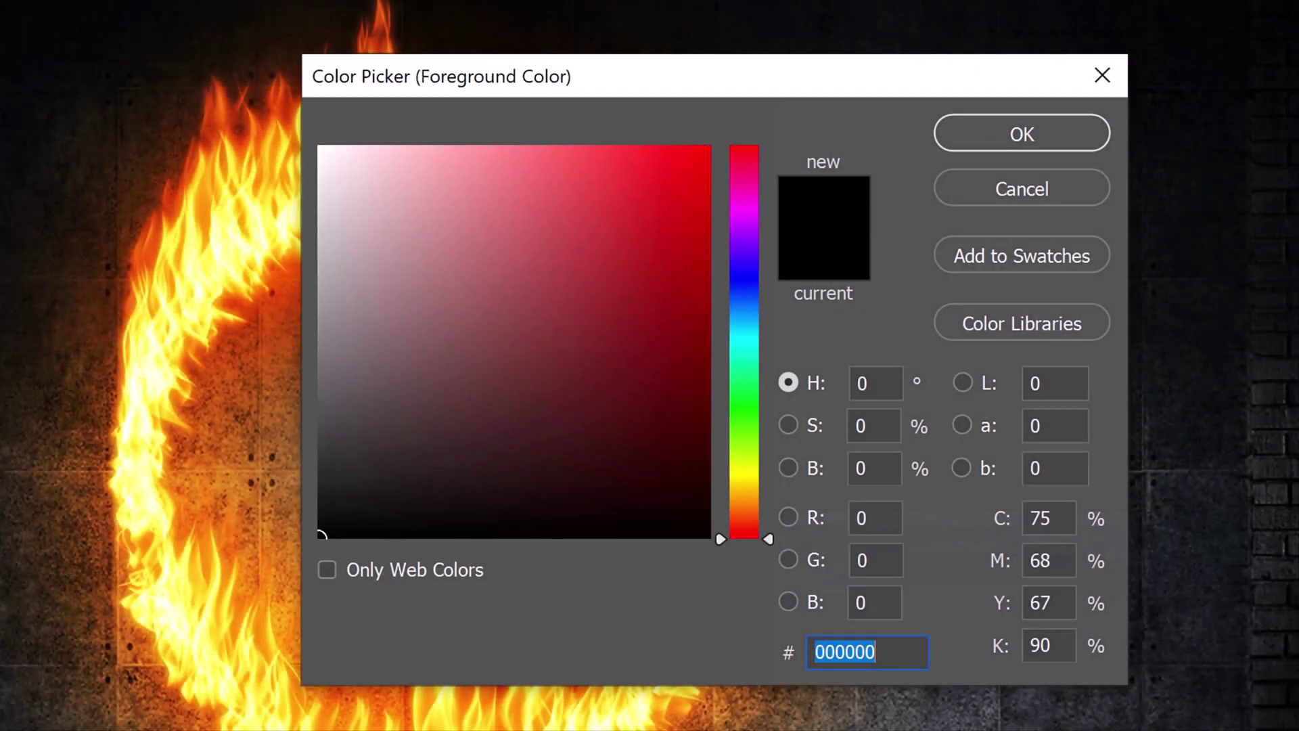
pyautogui.click(139, 330)
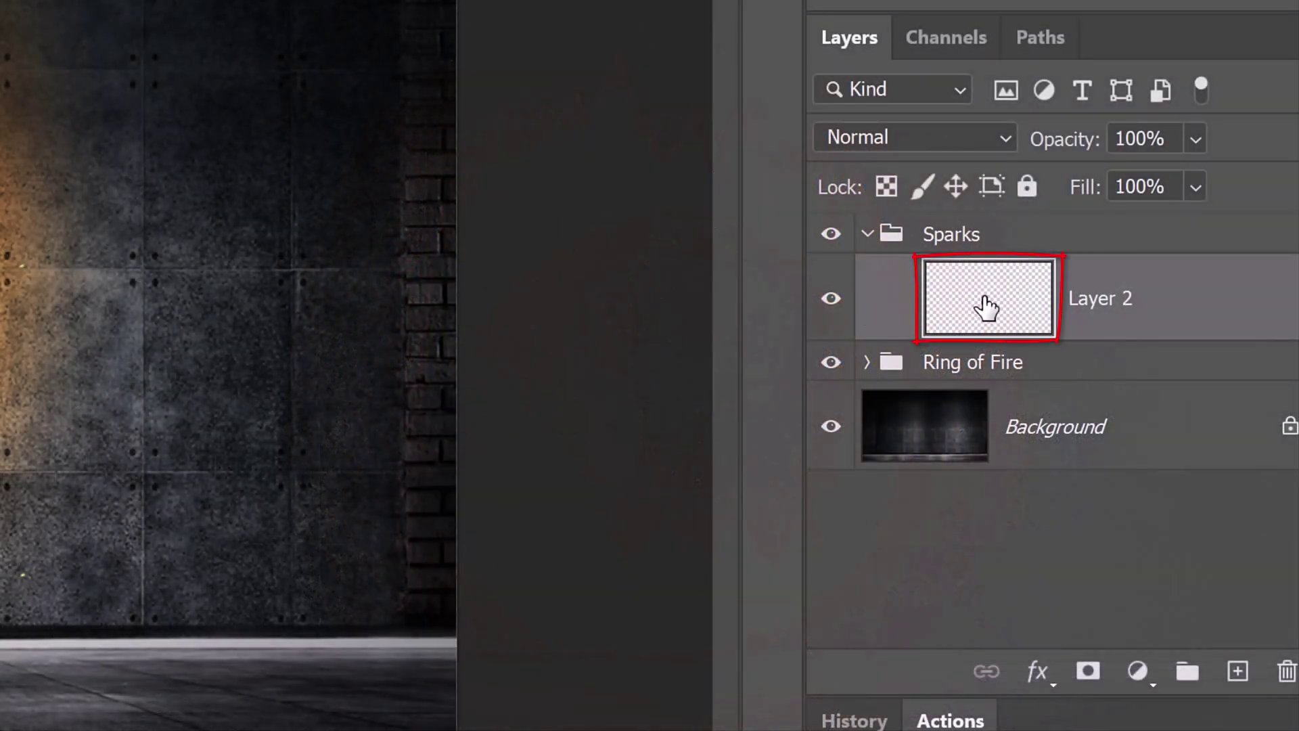
# Add a red ff0606 Outer Glow to Layer 2 in Normal mode with size 10 px.
pyautogui.doubleClick(986, 308)
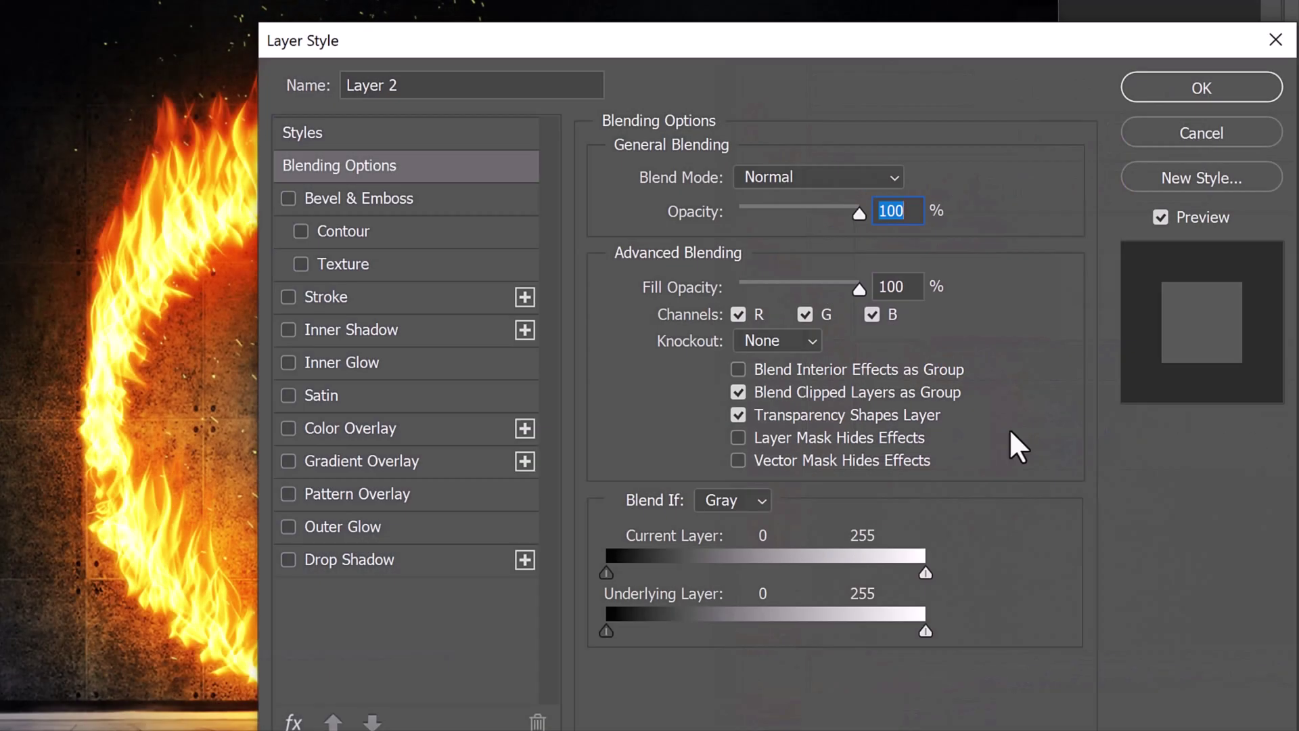
pyautogui.click(339, 526)
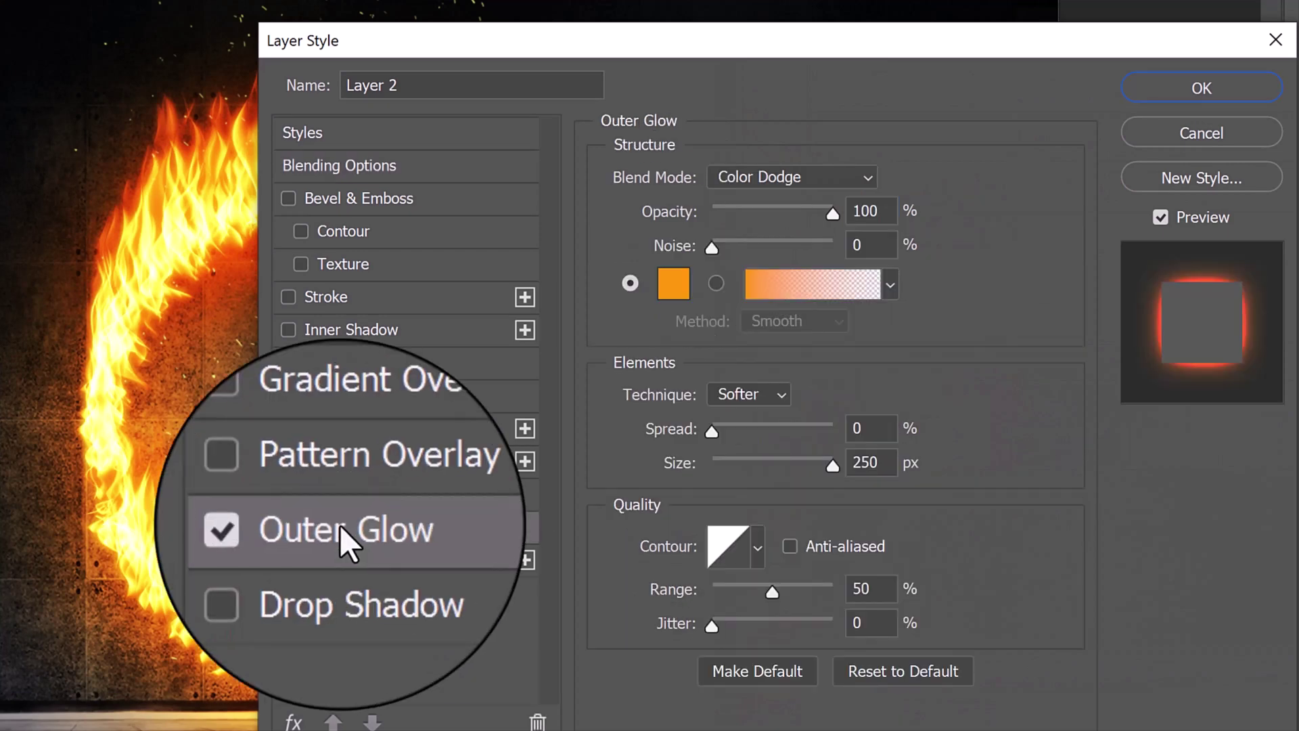
pyautogui.click(664, 286)
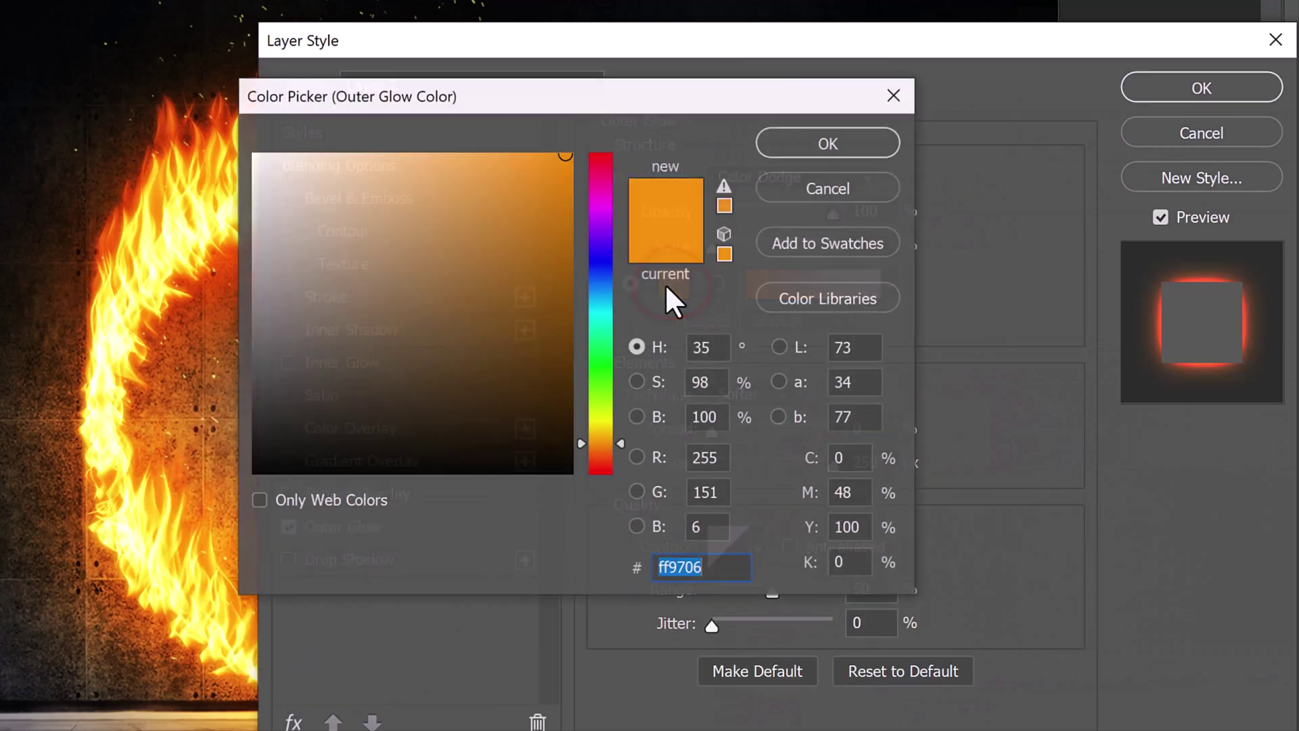
pyautogui.click(621, 153)
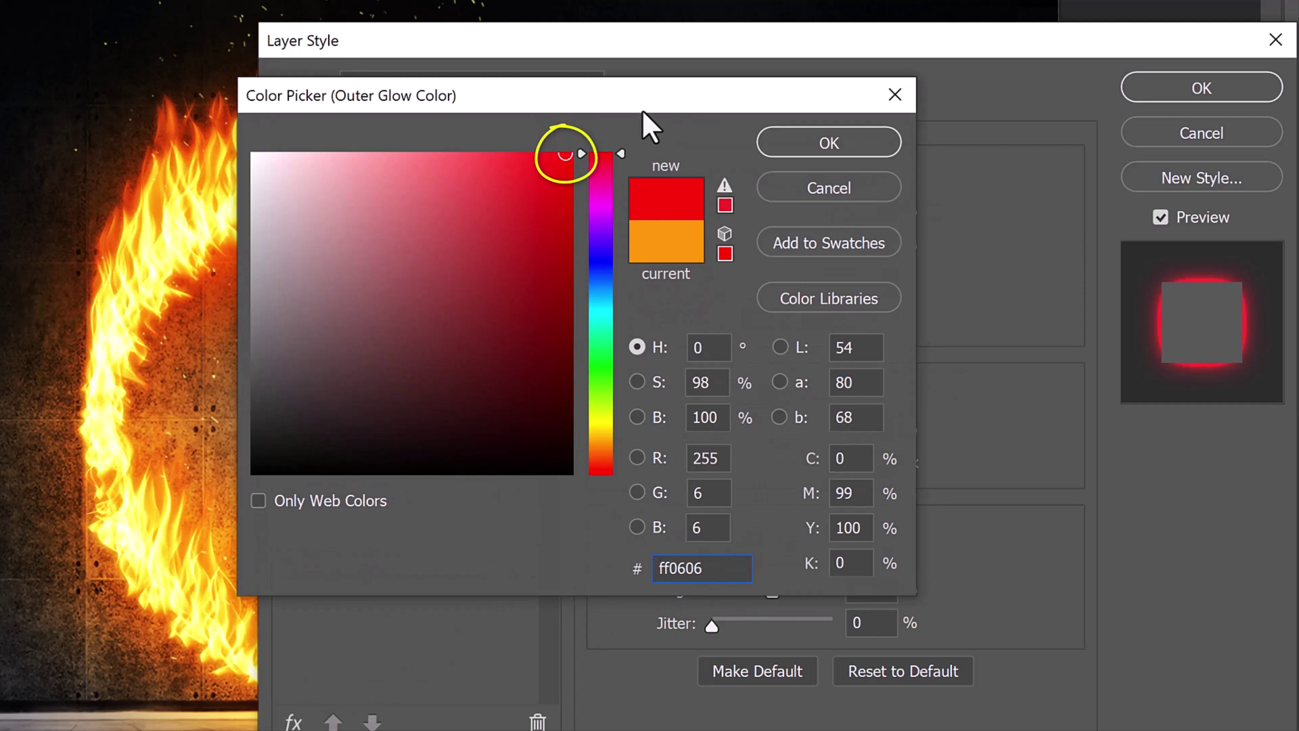
pyautogui.click(819, 144)
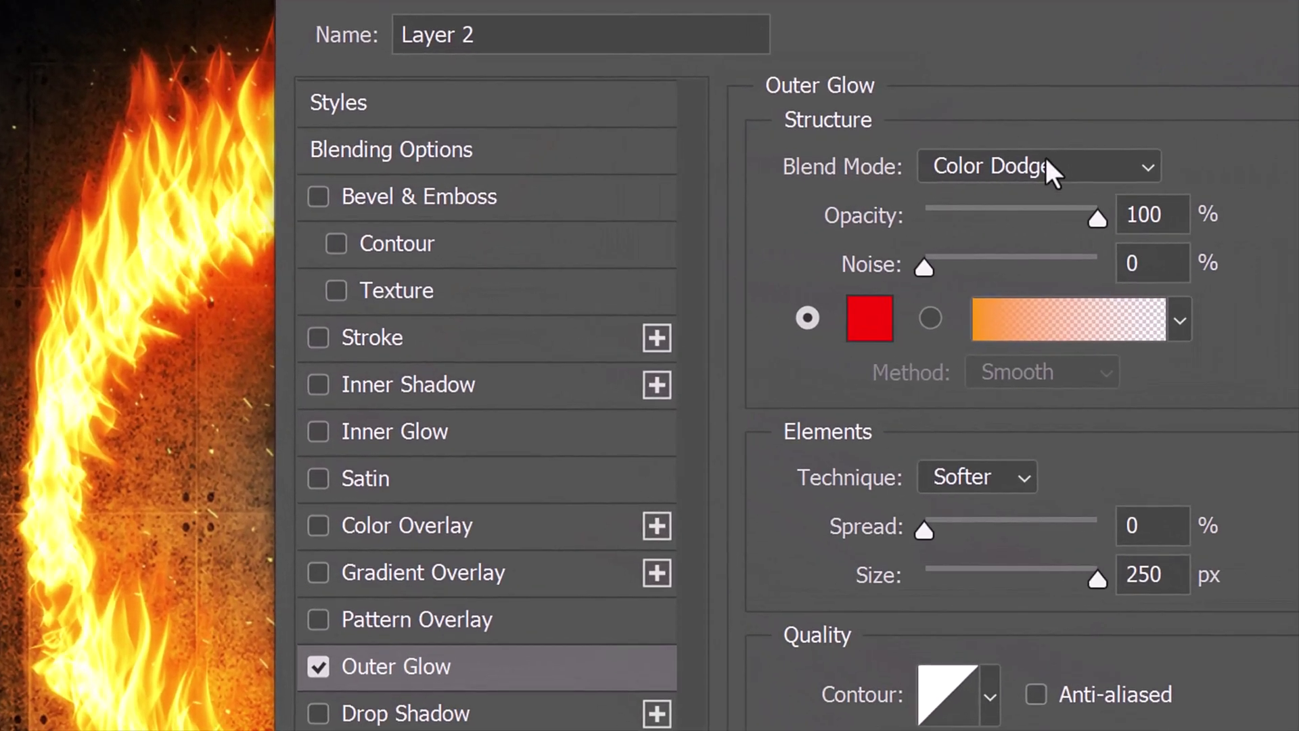
pyautogui.click(798, 173)
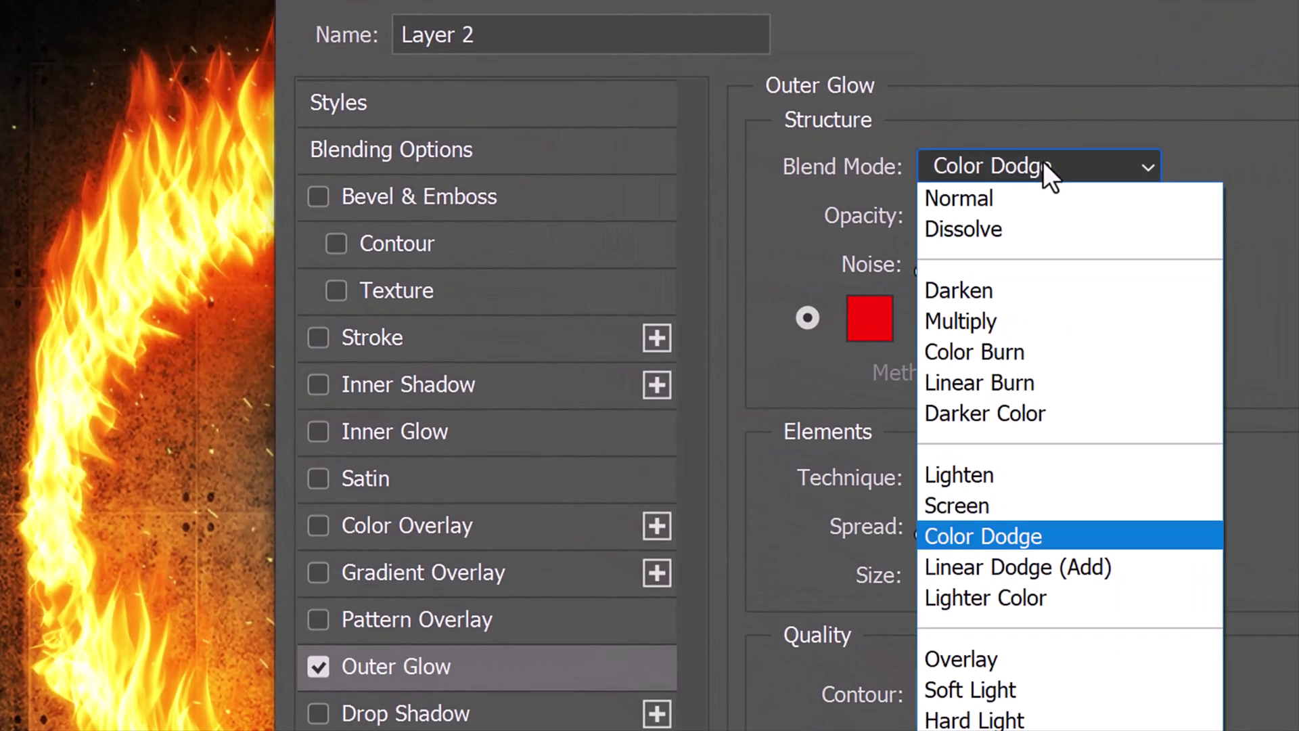
pyautogui.click(959, 196)
pyautogui.doubleClick(1172, 580)
pyautogui.write('10')
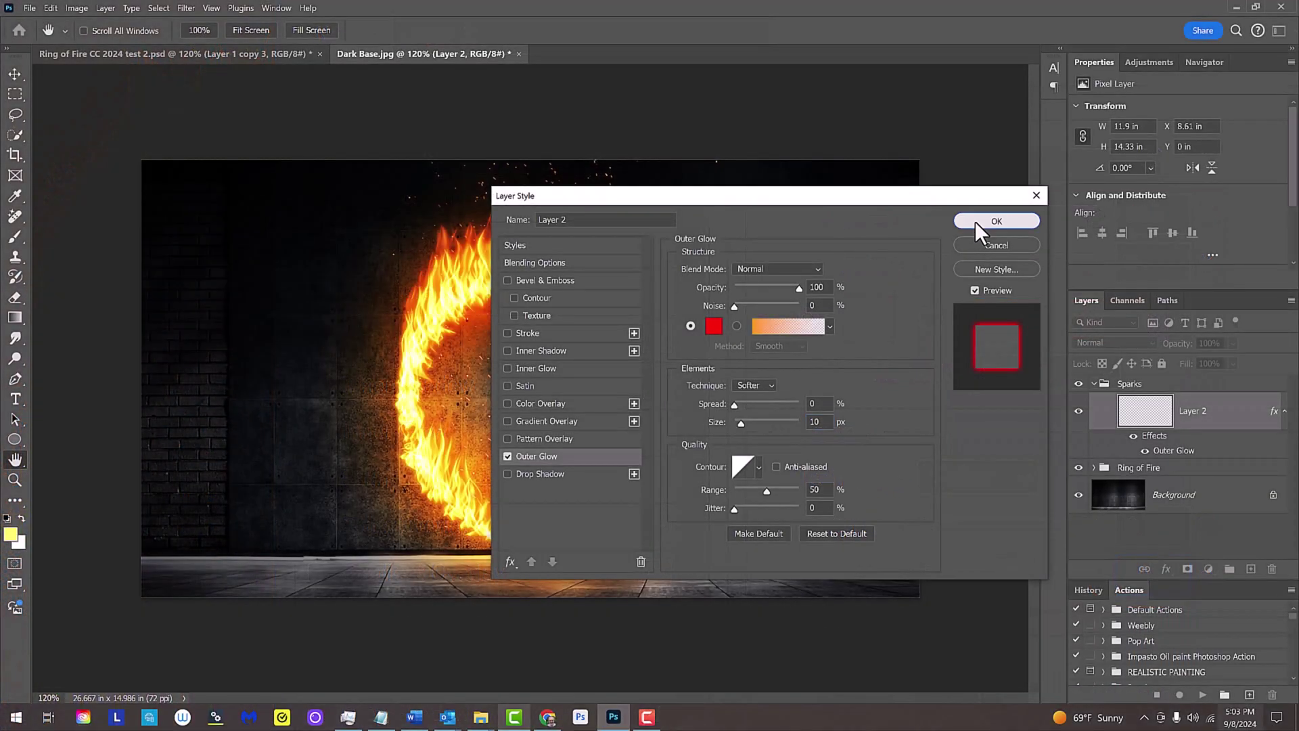
pyautogui.click(975, 221)
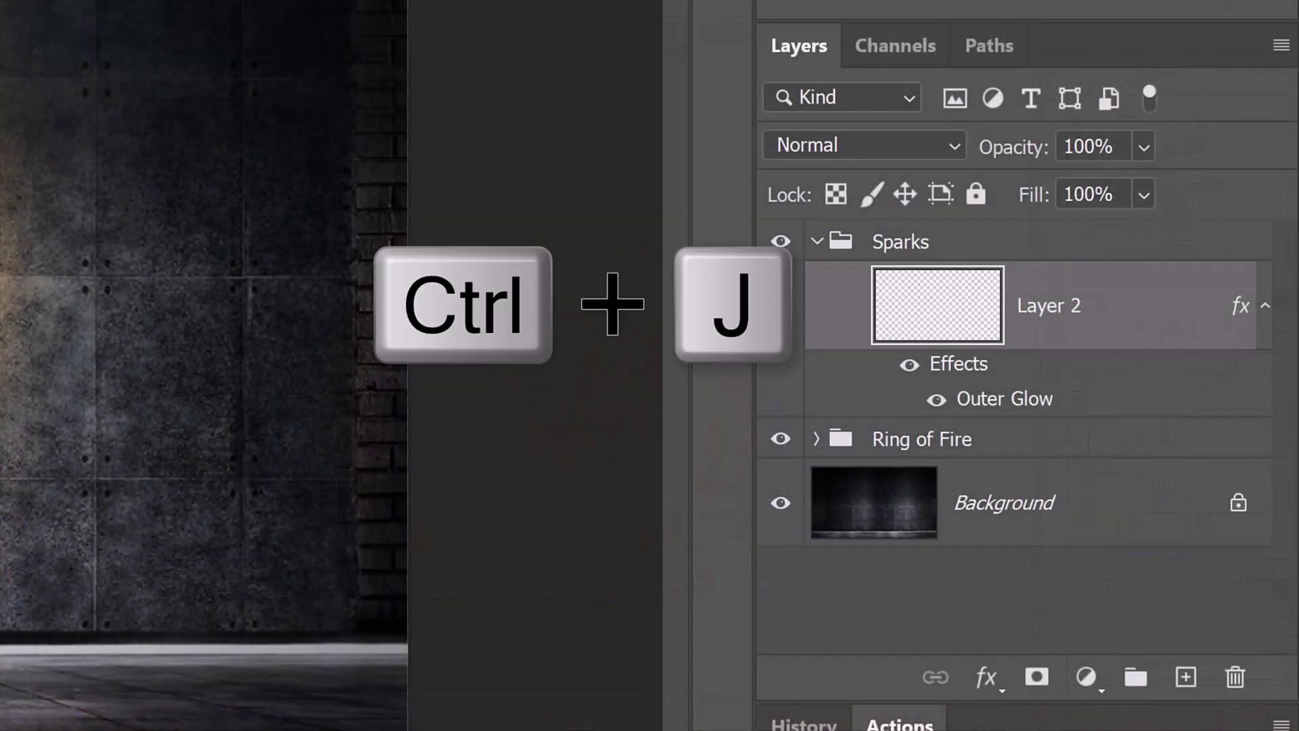
# Duplicate the glowing sparks layer, then blur the original Layer 2 with Gaussian Blur radius 2.
pyautogui.hotkey('ctrl', 'j')
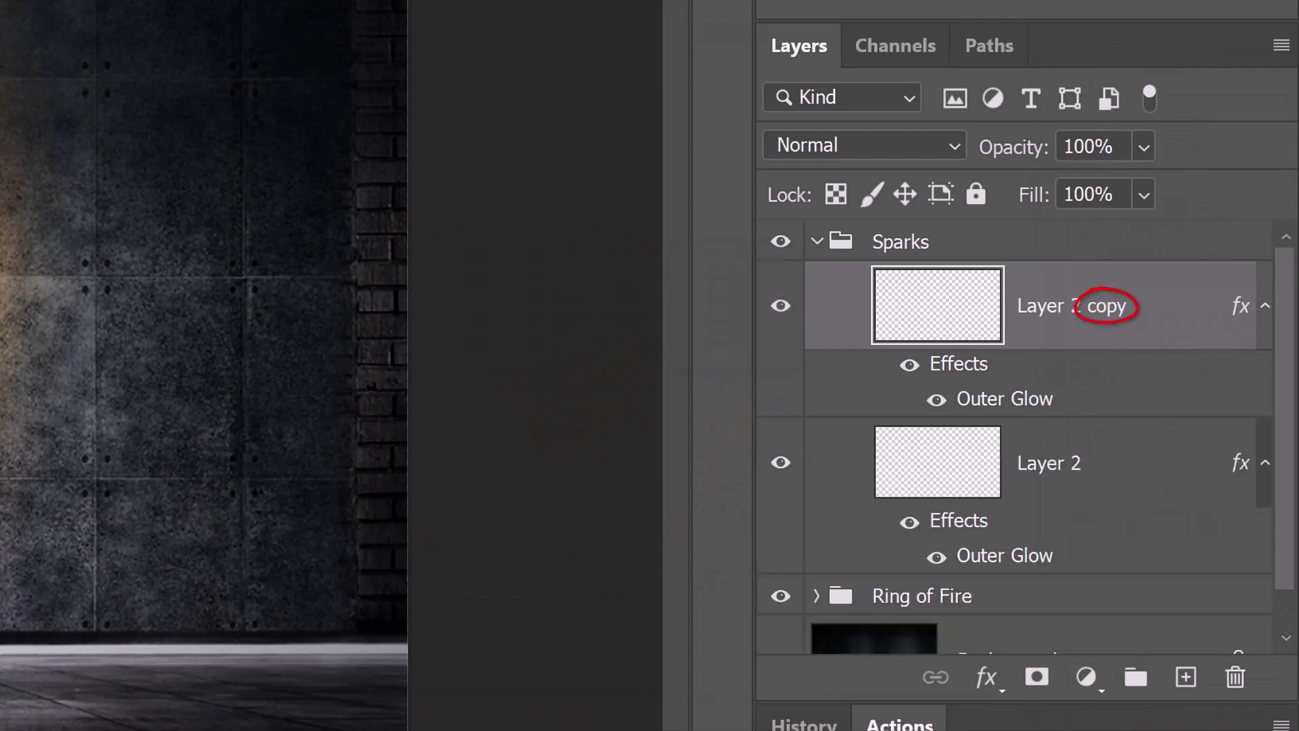
pyautogui.click(930, 482)
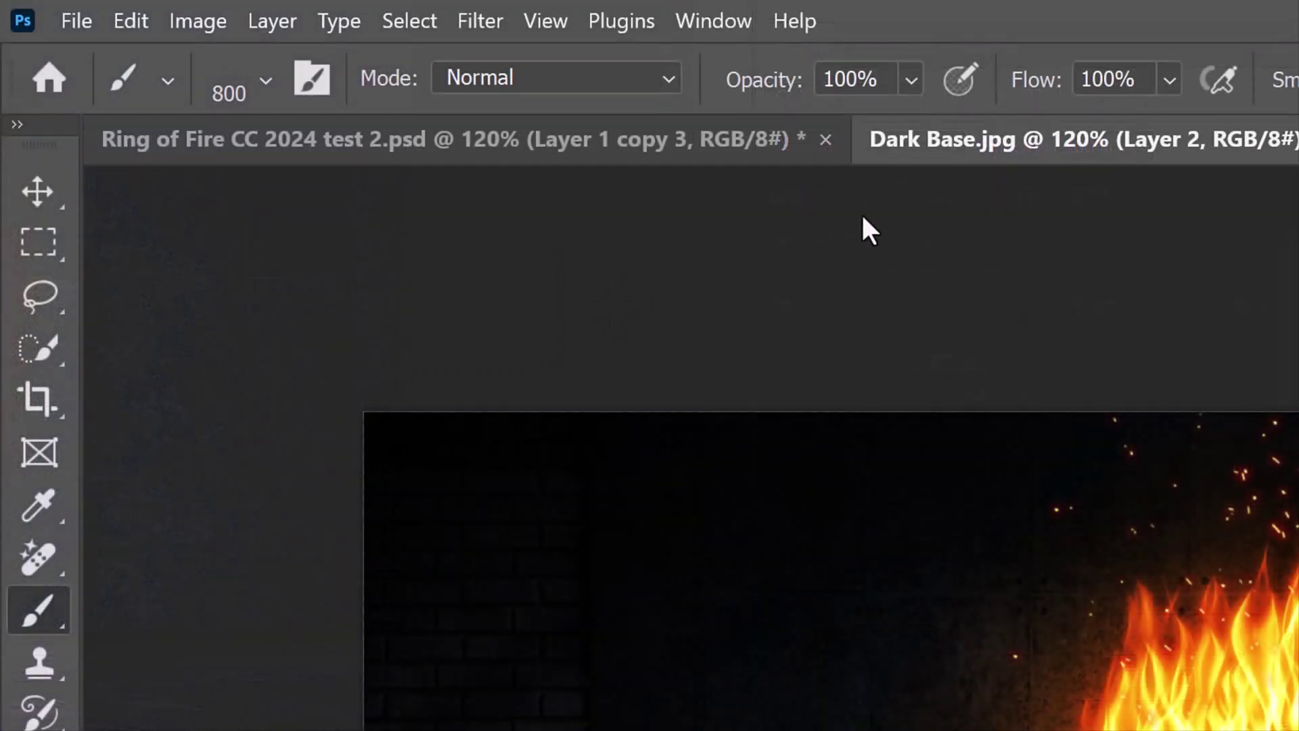
pyautogui.click(486, 21)
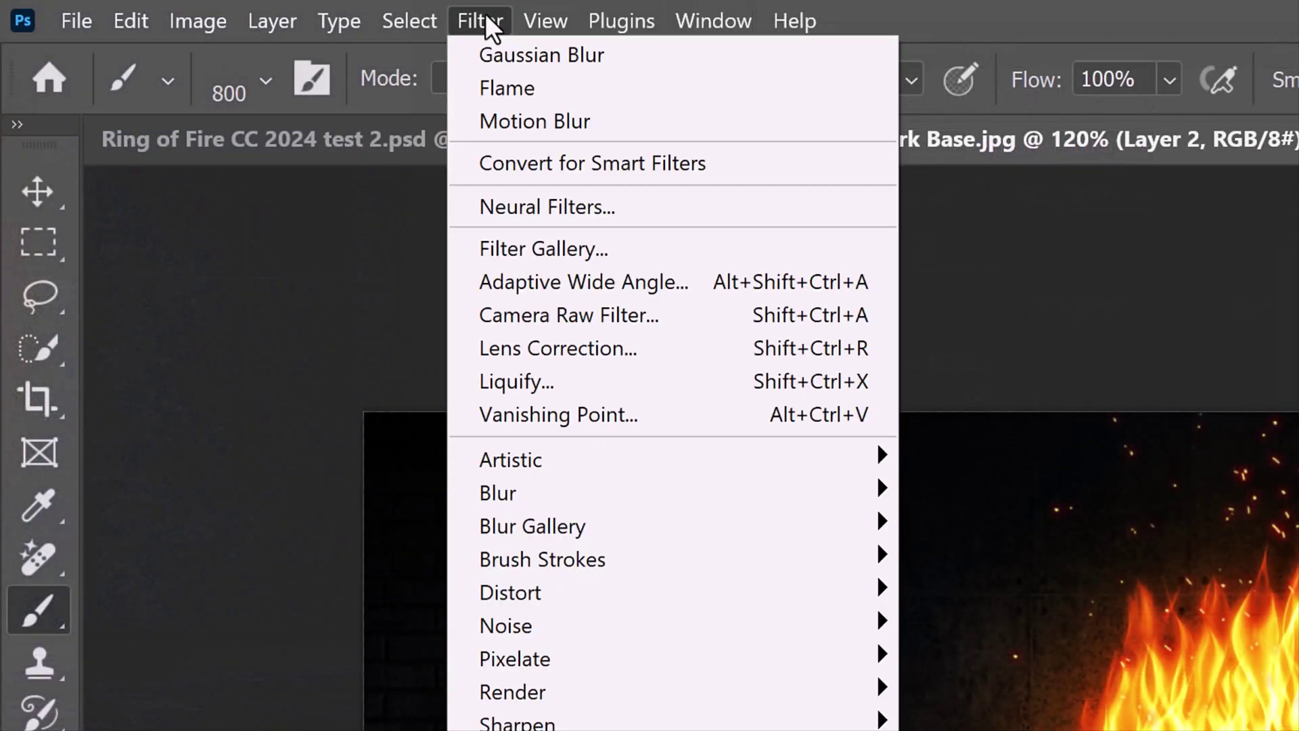
pyautogui.moveTo(501, 493)
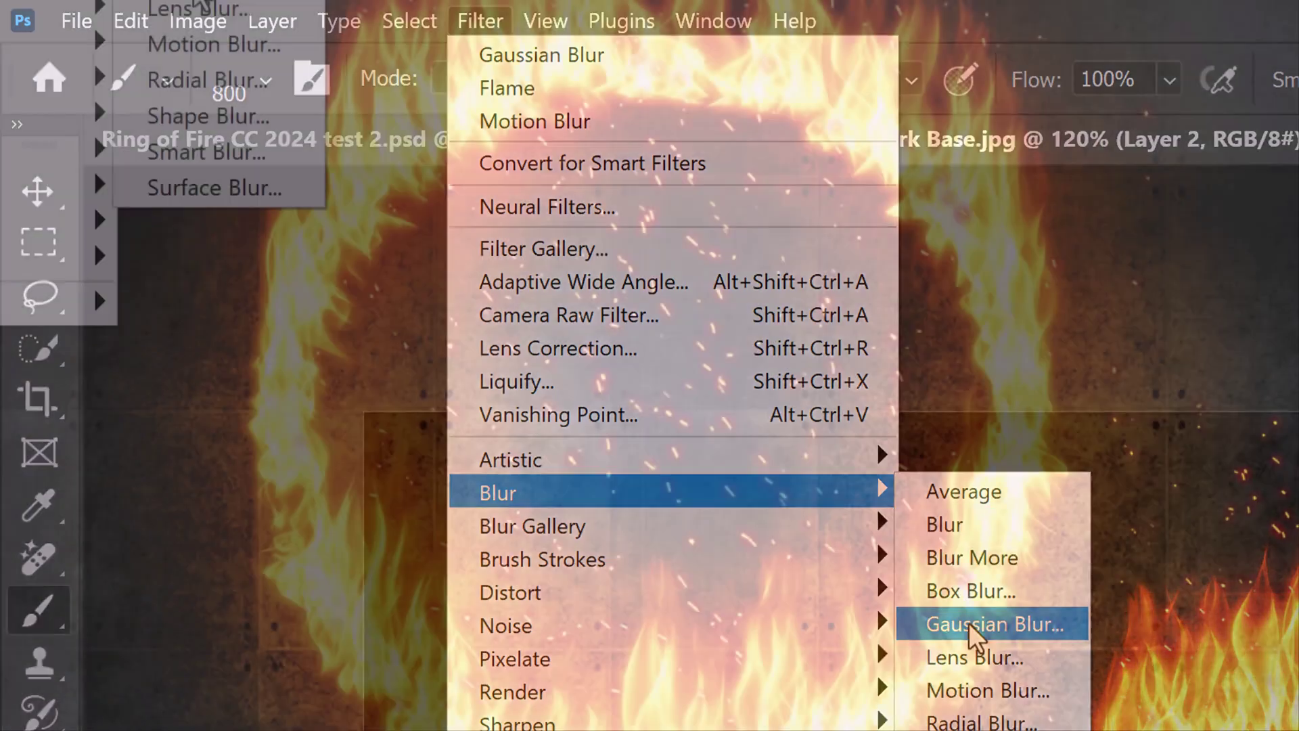
pyautogui.click(972, 626)
pyautogui.write('2')
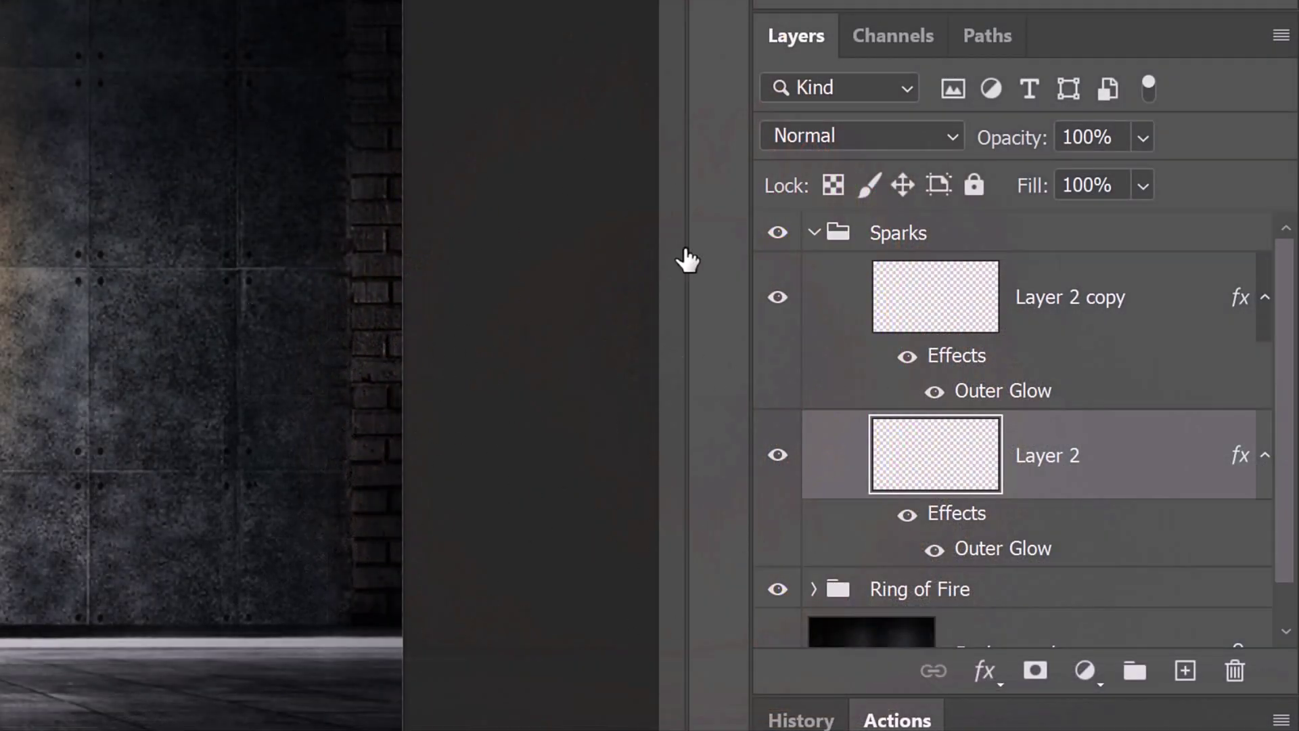
# Collapse and mask the Sparks group, then pick a Soft Round brush at 33% opacity.
pyautogui.click(814, 233)
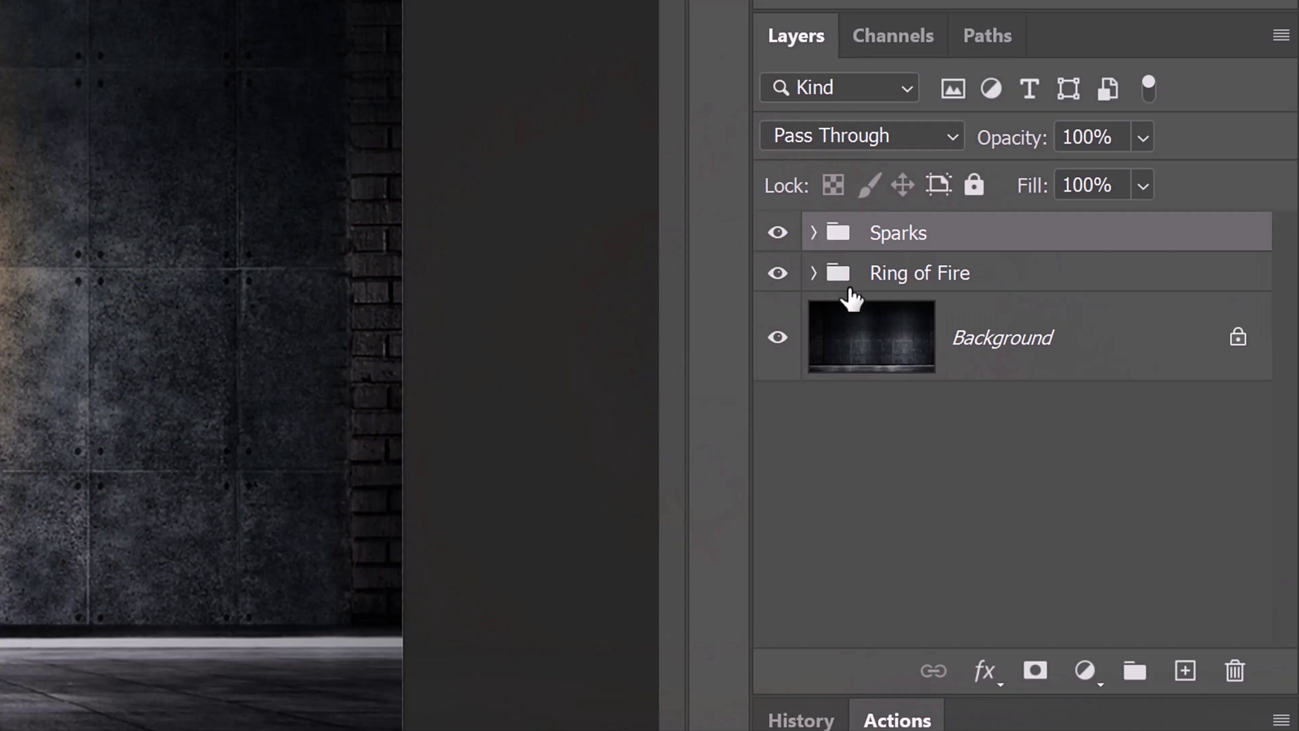
pyautogui.click(1035, 671)
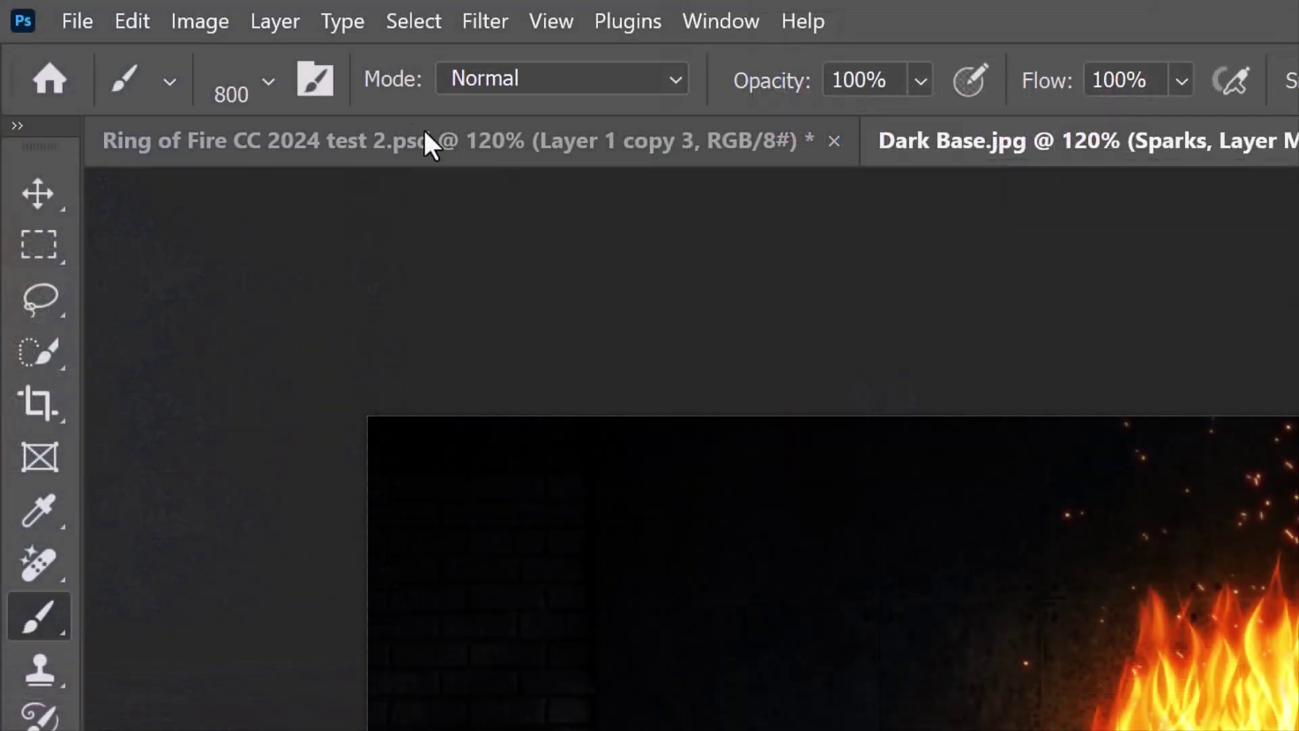
pyautogui.click(267, 76)
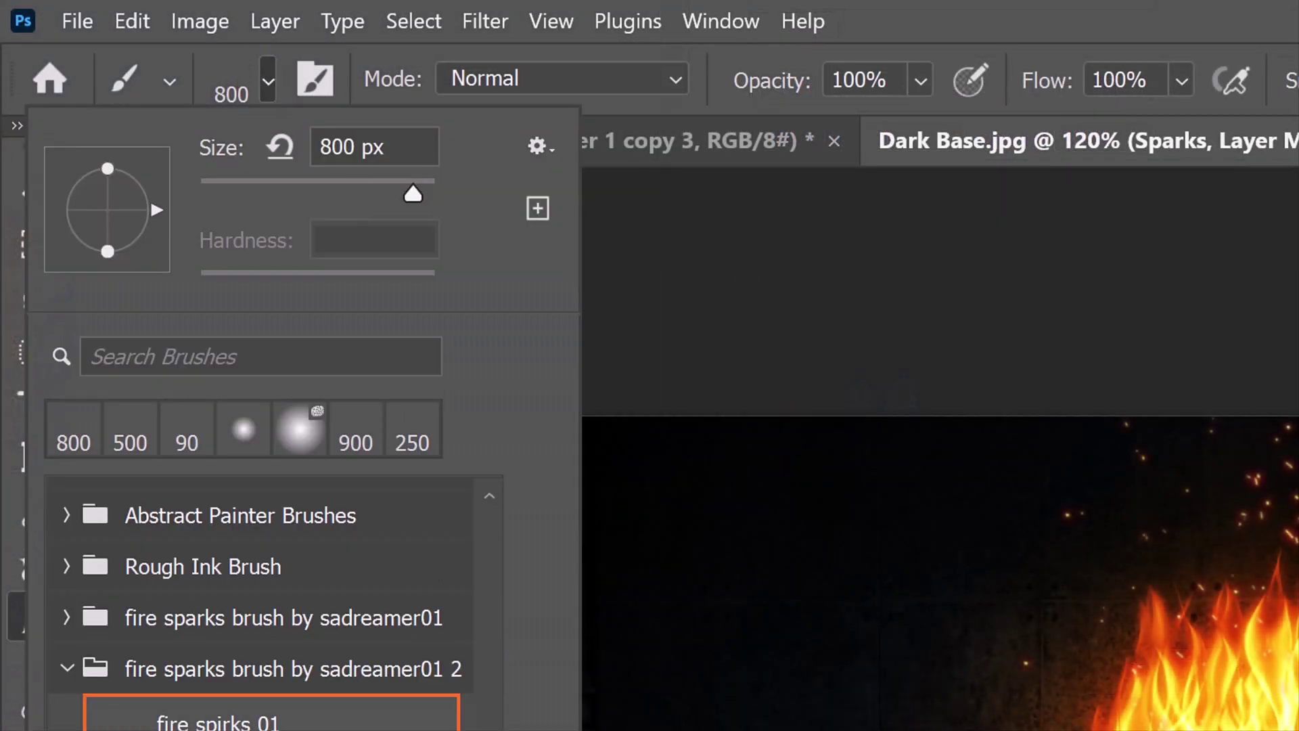
pyautogui.moveTo(487, 710); pyautogui.dragTo(487, 446)
pyautogui.click(204, 562)
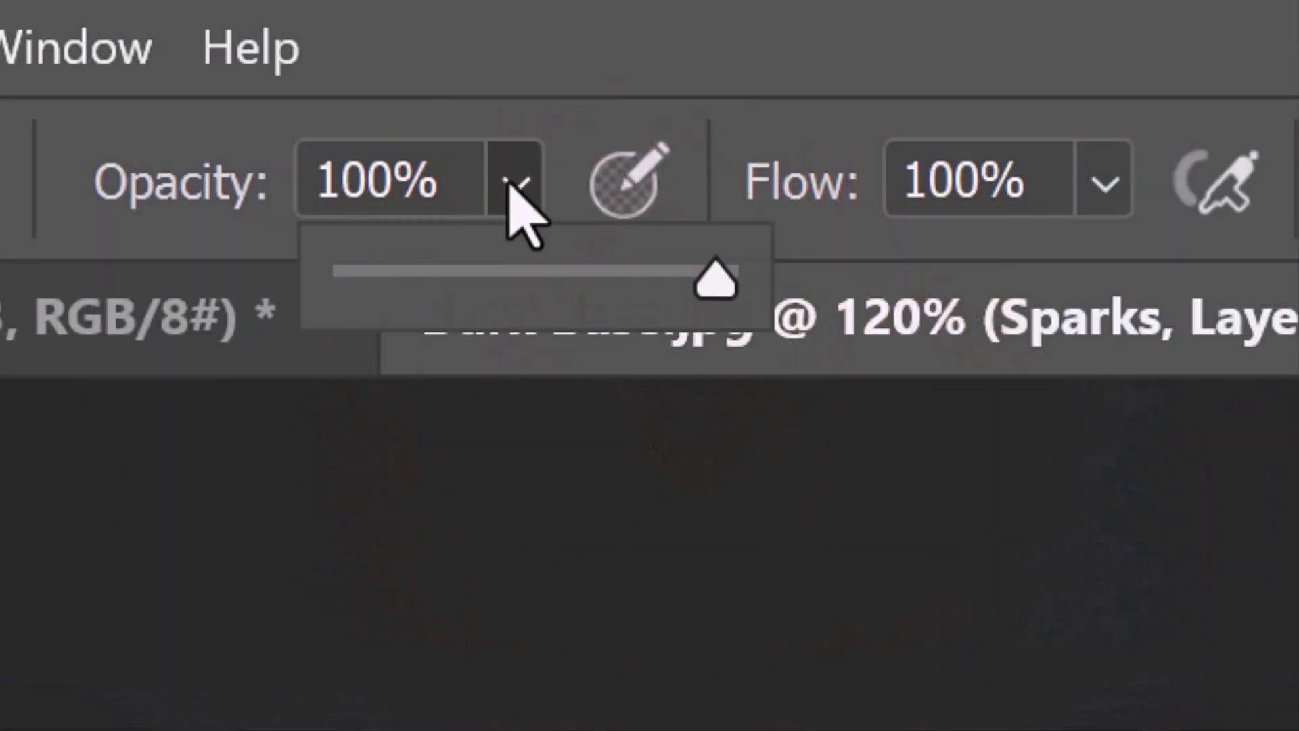
pyautogui.moveTo(715, 280); pyautogui.dragTo(470, 304)
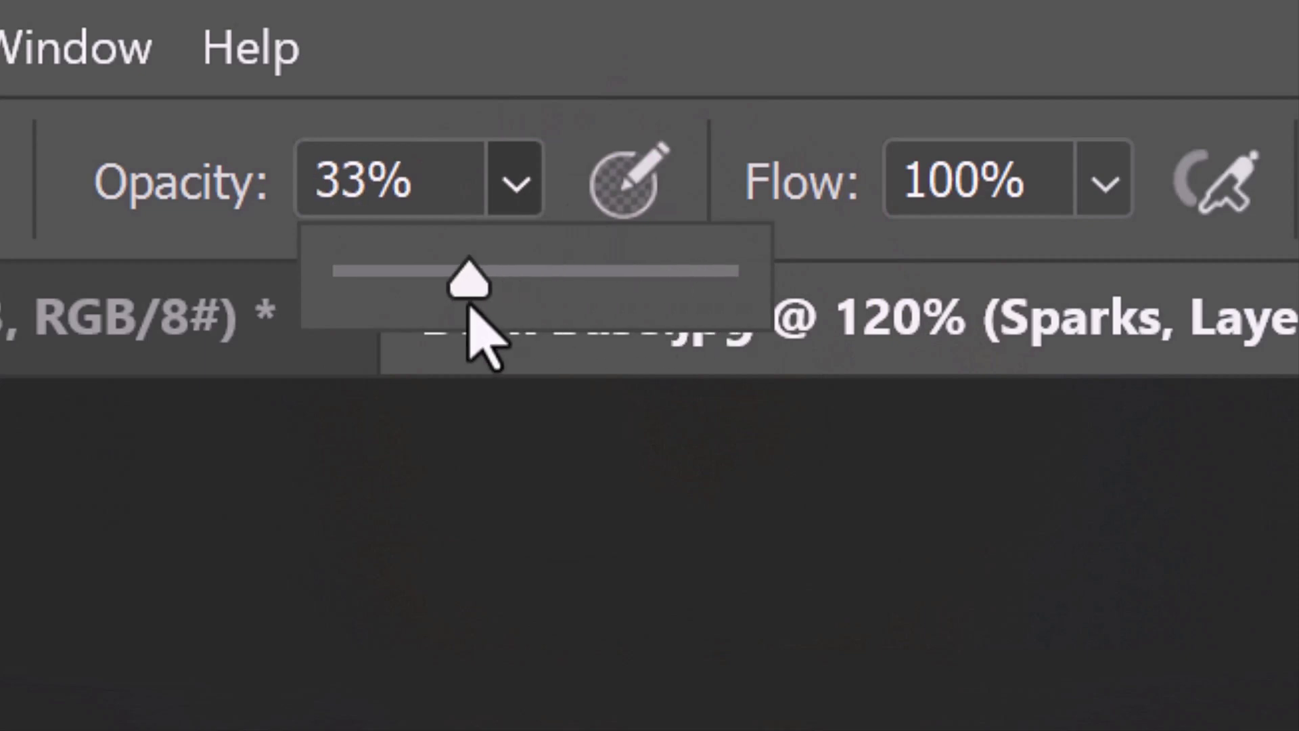